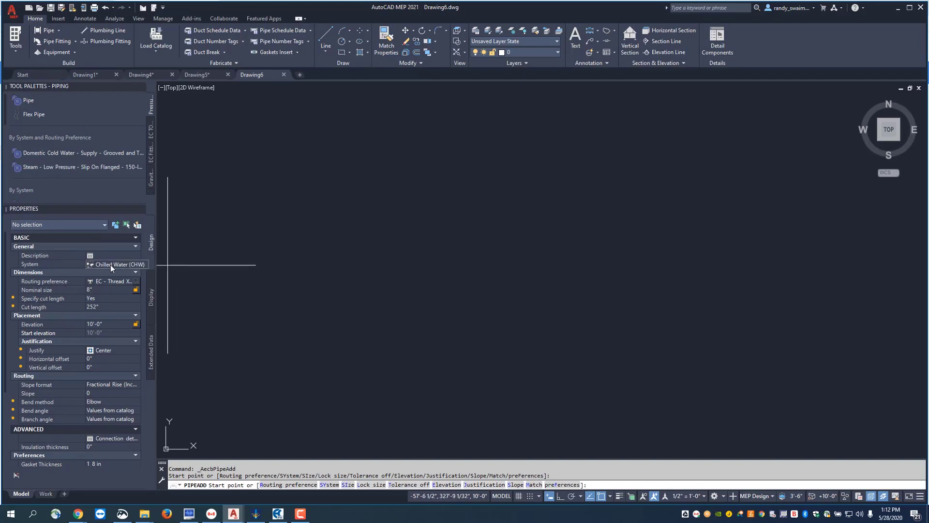
# Confirm Chilled Water as the pipe's system in Properties.
pyautogui.click(132, 265)
pyautogui.click(129, 265)
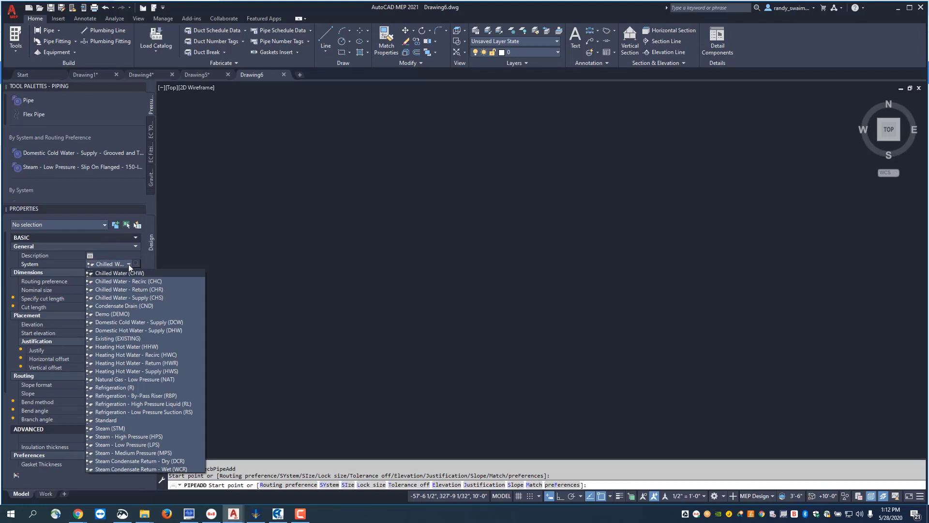
pyautogui.click(129, 265)
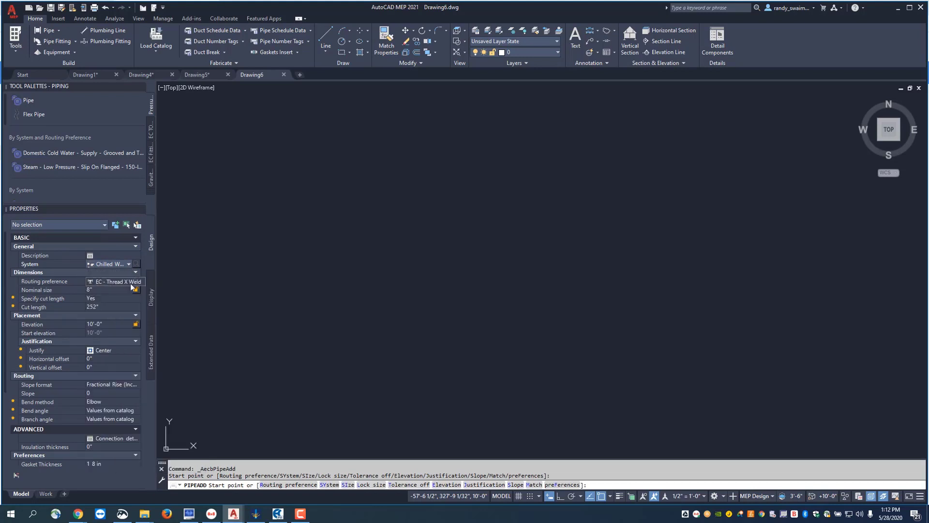
# Keep EC - Thread X Weld as the routing preference and list the nominal pipe sizes.
pyautogui.click(129, 284)
pyautogui.click(129, 282)
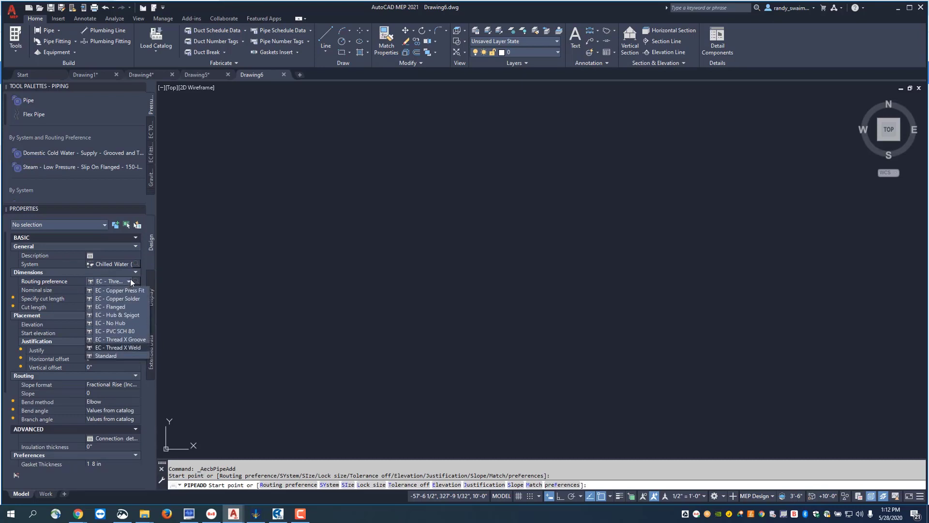
pyautogui.click(115, 346)
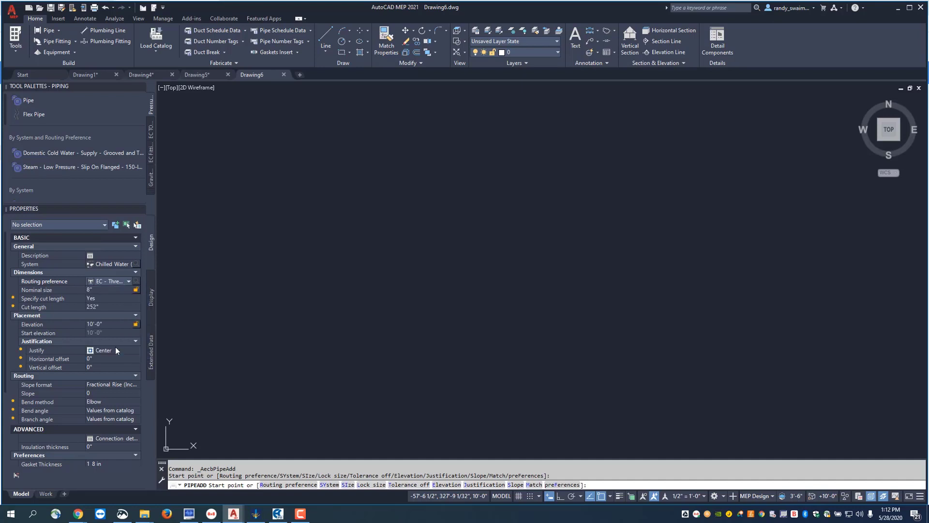
pyautogui.click(127, 290)
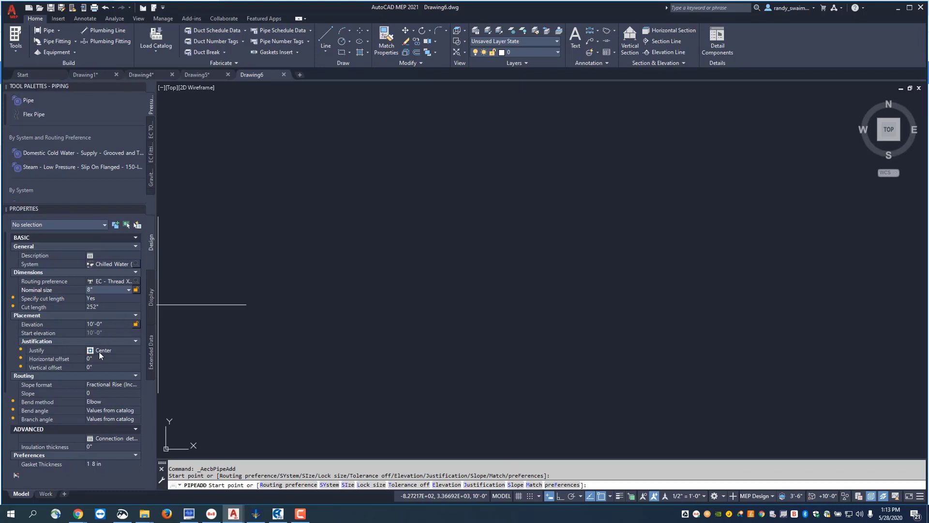
pyautogui.click(126, 353)
pyautogui.click(137, 350)
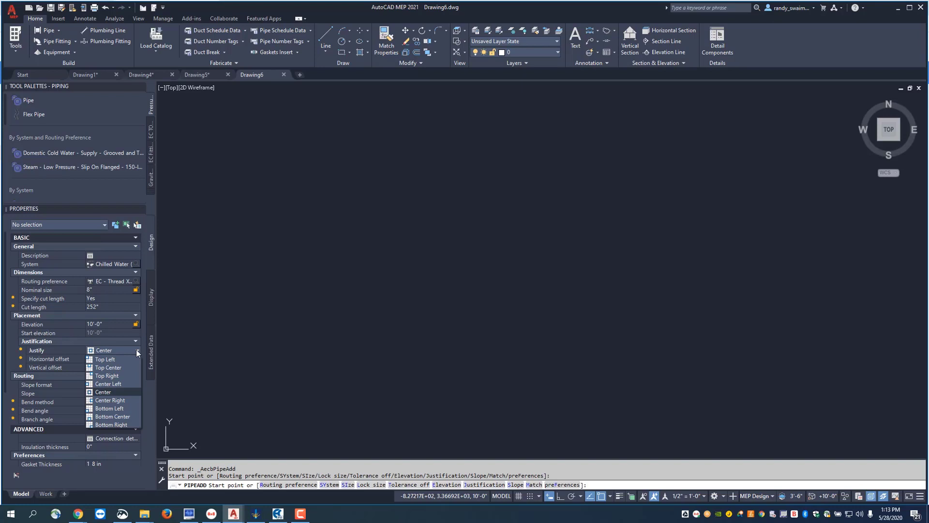
pyautogui.click(137, 350)
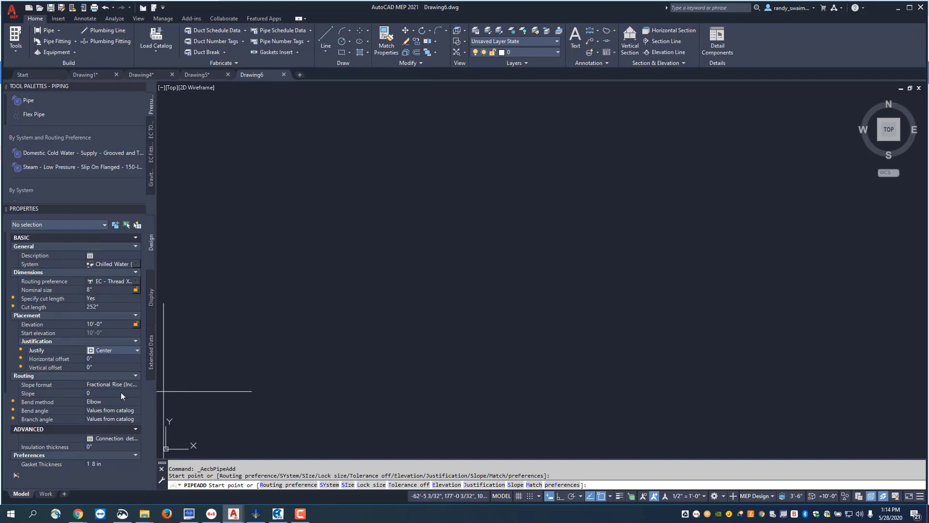
# Leave the slope at 0 and pick the start point of the 8" chilled water run.
pyautogui.click(97, 393)
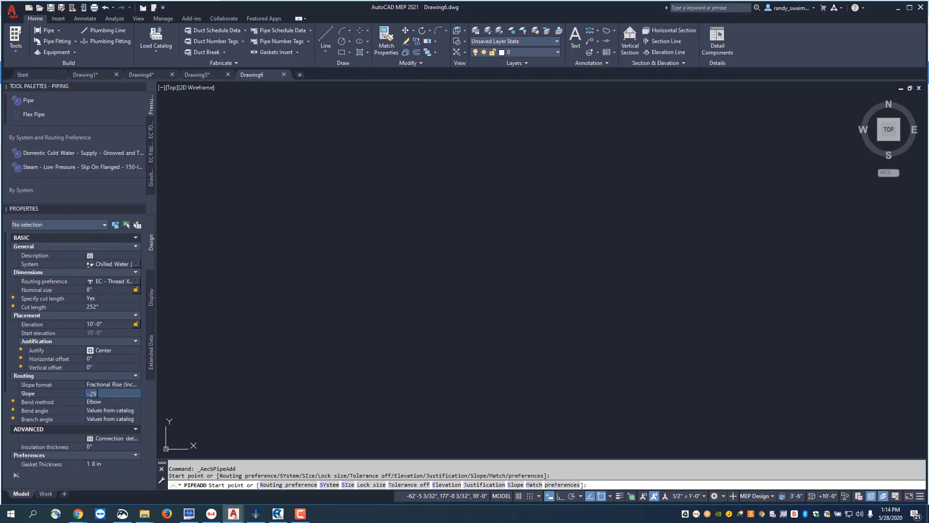
pyautogui.click(286, 282)
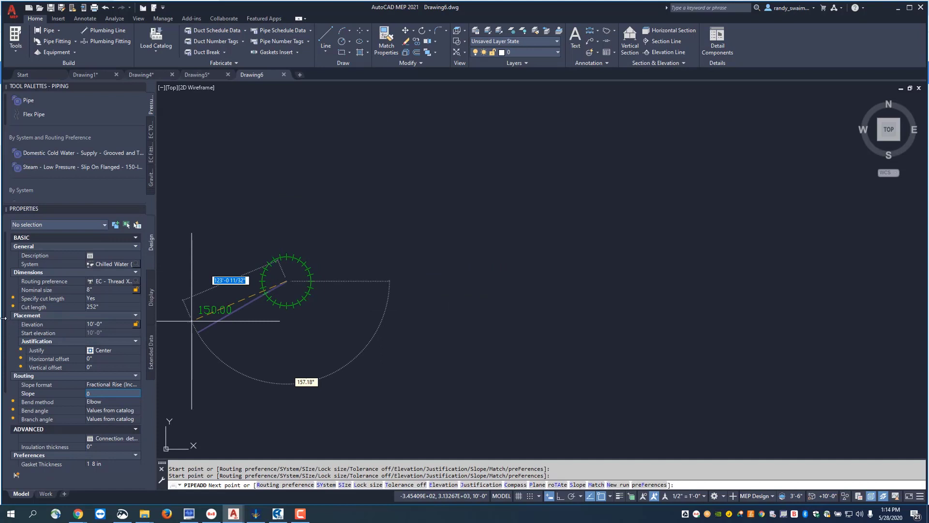
pyautogui.moveTo(6, 322); pyautogui.dragTo(2, 398)
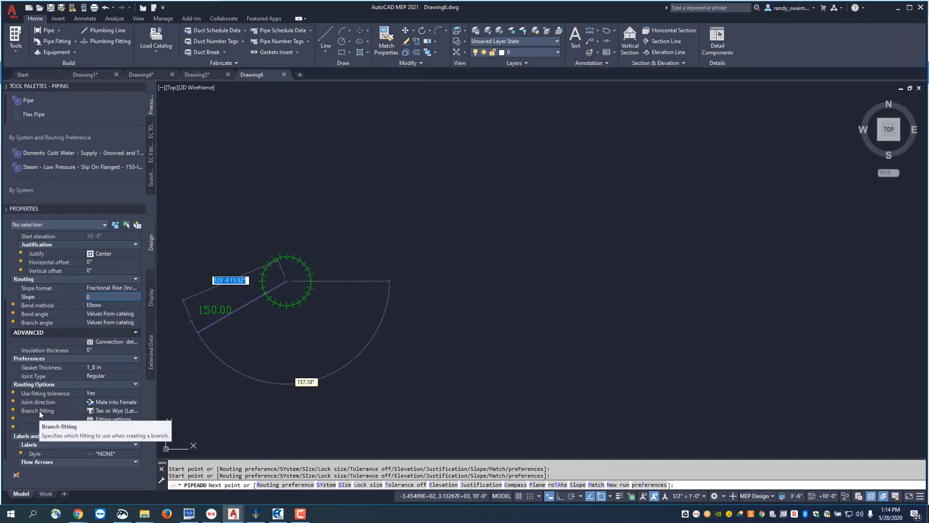
# Keep Tee or Wye (Lateral) as the branch fitting under Routing Options.
pyautogui.click(133, 411)
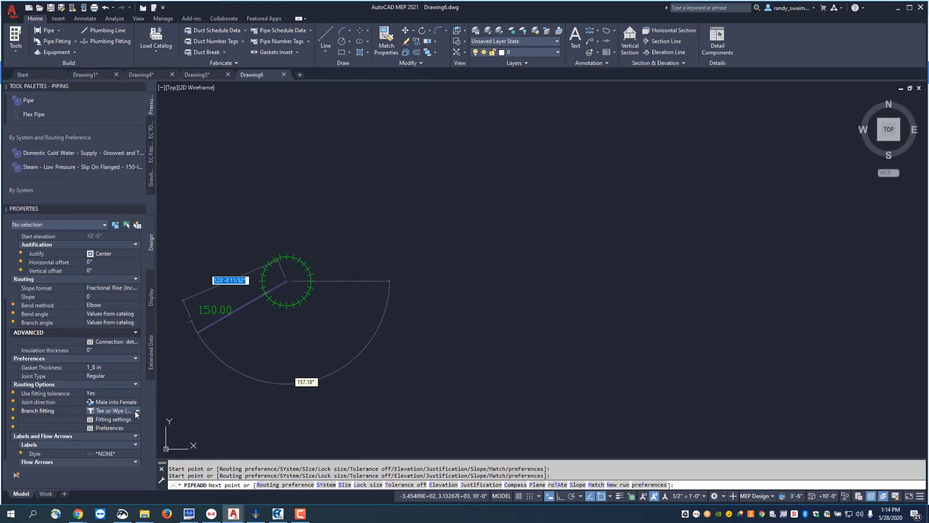
pyautogui.click(136, 411)
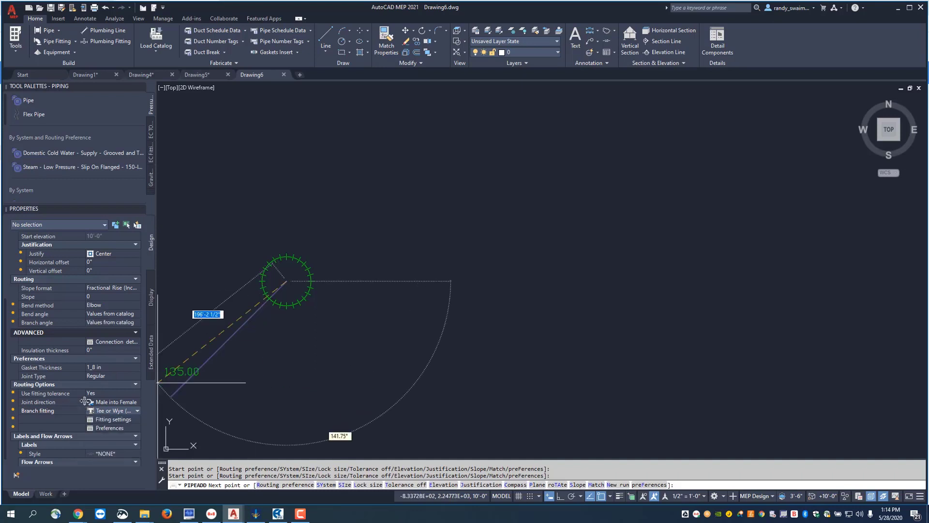
pyautogui.scroll(-1, 65, 404)
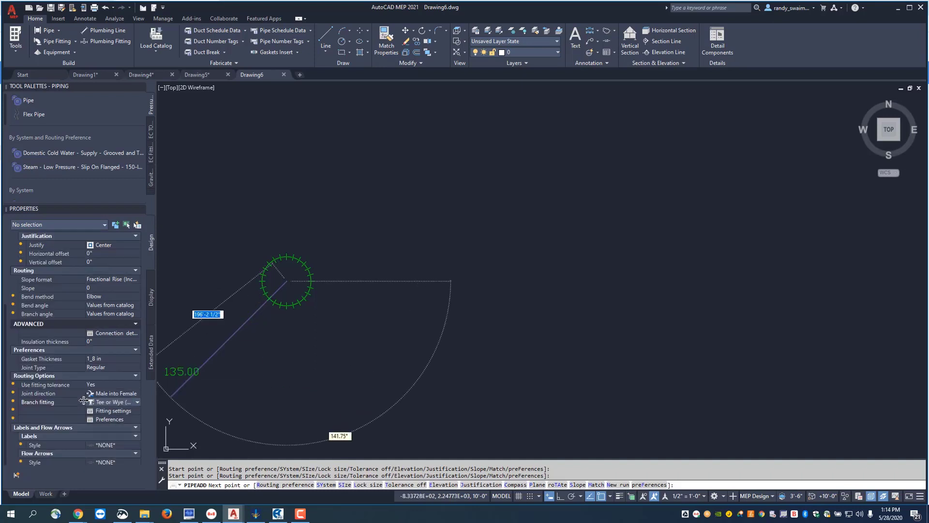
# In Fitting Settings, keep the forged-steel Weld Let - Bonney Forge as the takeoff part.
pyautogui.click(133, 412)
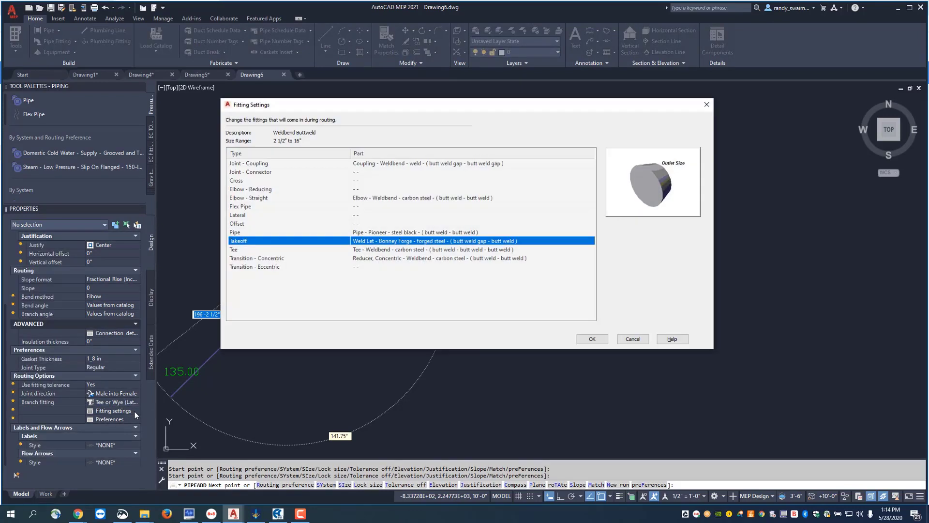
pyautogui.click(587, 242)
pyautogui.click(589, 240)
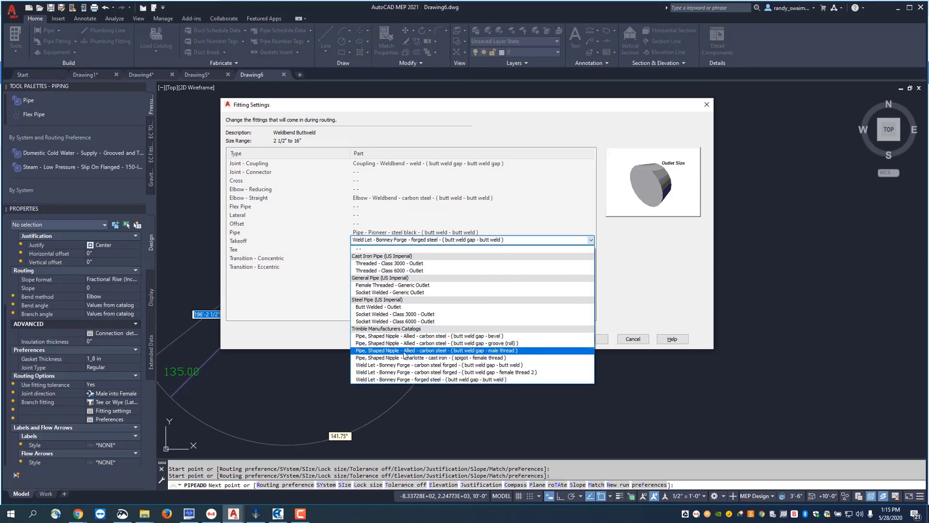
pyautogui.click(609, 338)
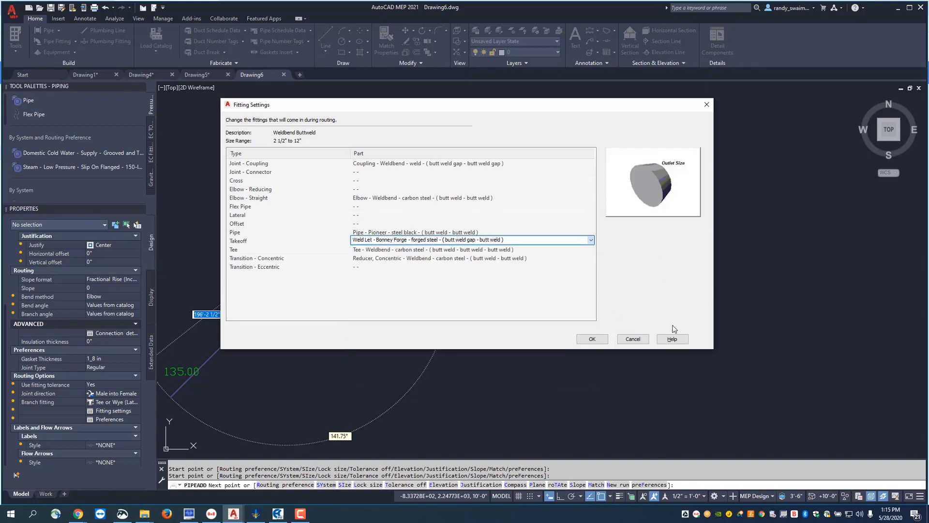
pyautogui.click(591, 339)
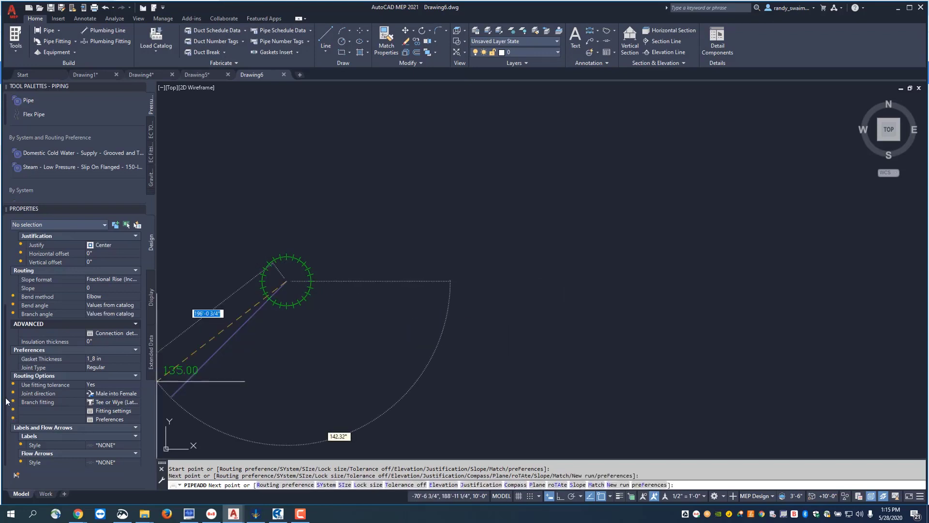
# Set the label style to Standard - Pipe and place the end of the vertical leg.
pyautogui.click(137, 446)
pyautogui.click(136, 446)
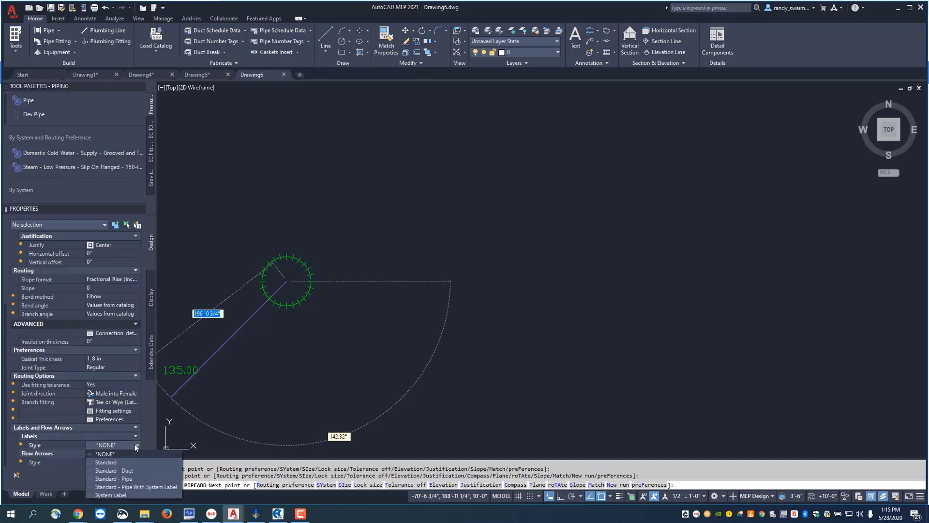
pyautogui.click(107, 487)
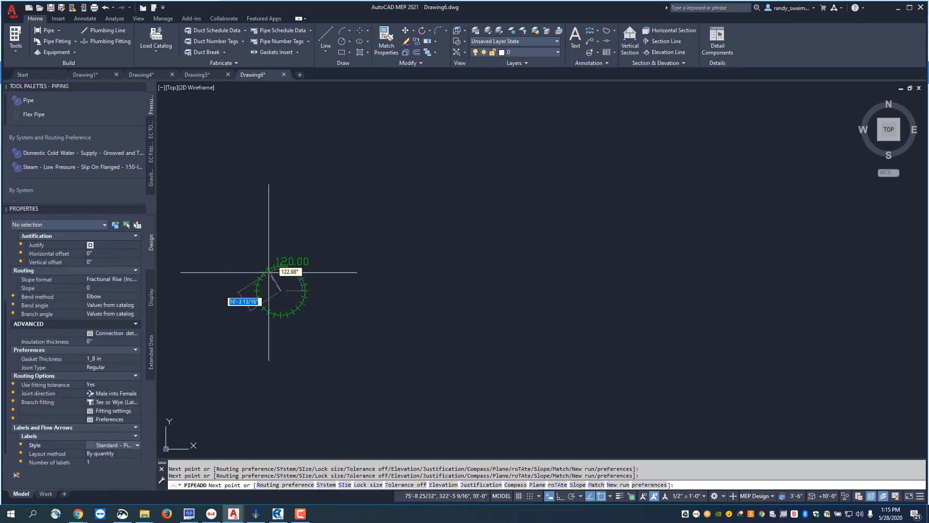
pyautogui.scroll(2, 257, 275)
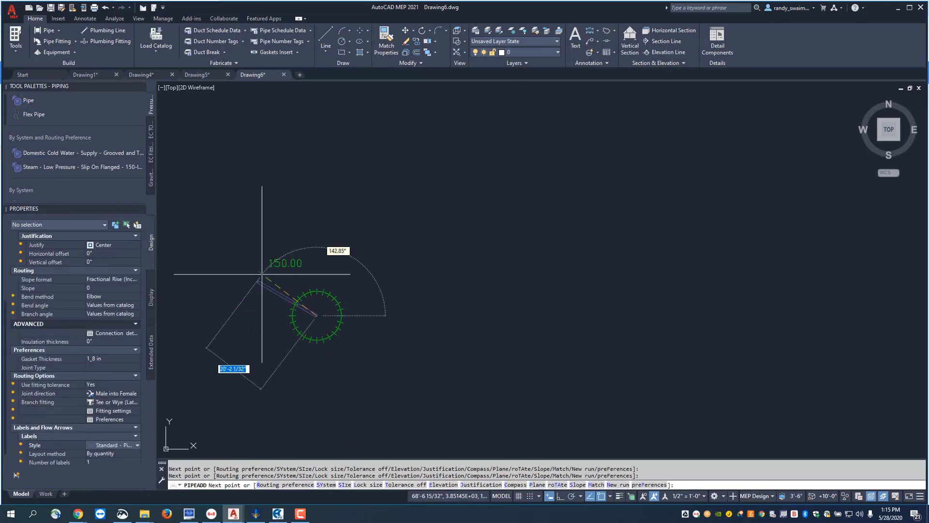
pyautogui.click(319, 246)
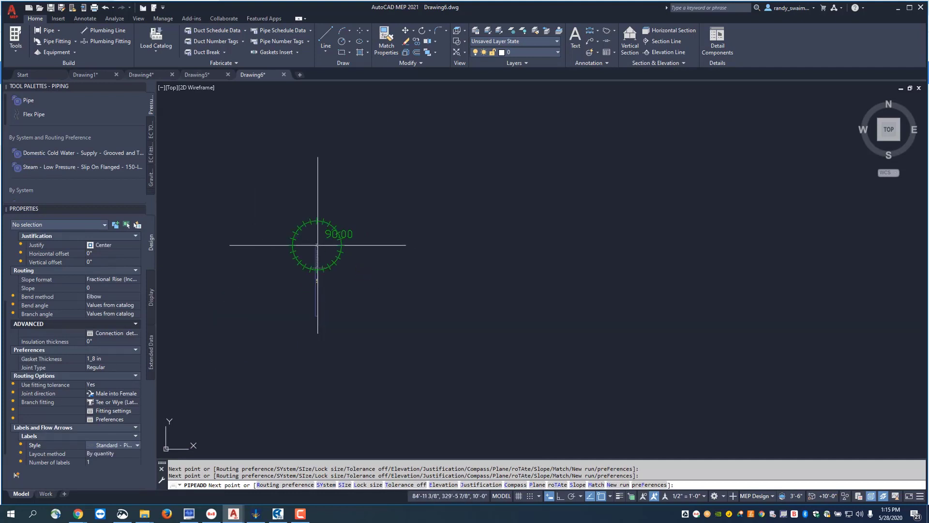
# Place the horizontal leg's end point through a 90° elbow and finish the 8" run.
pyautogui.click(360, 245)
pyautogui.rightClick(361, 245)
pyautogui.click(375, 251)
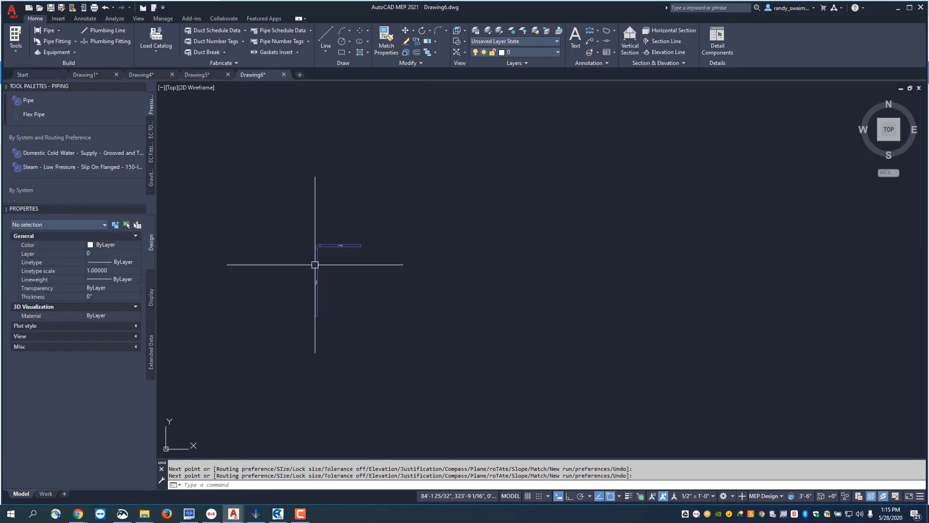
pyautogui.scroll(6, 323, 243)
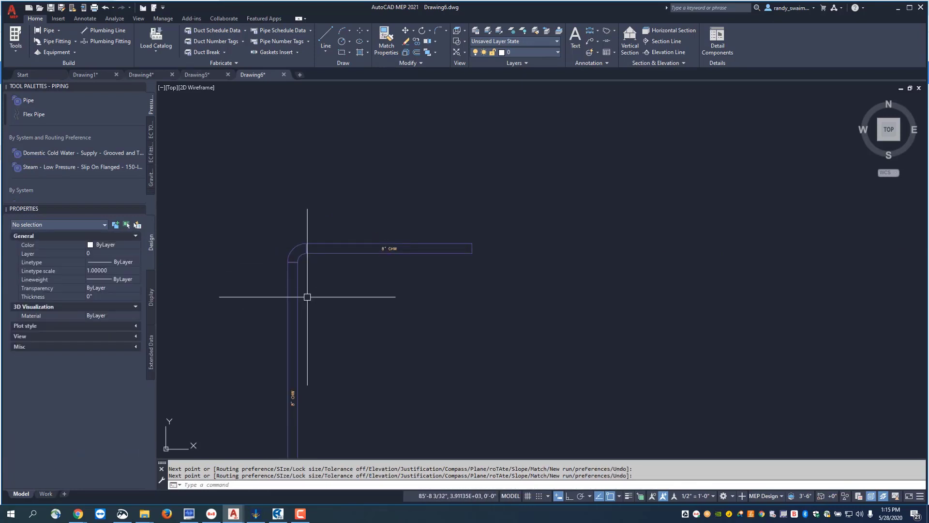
pyautogui.scroll(9, 300, 264)
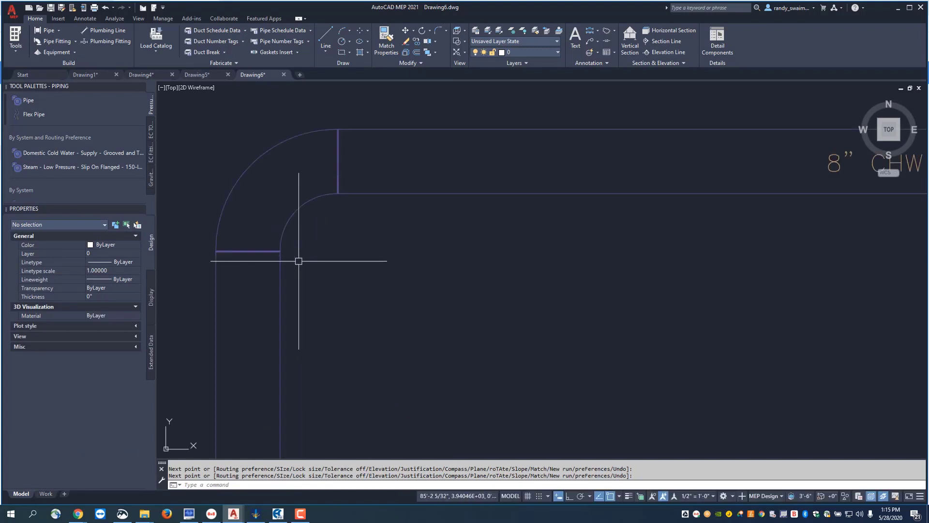
pyautogui.scroll(2, 298, 260)
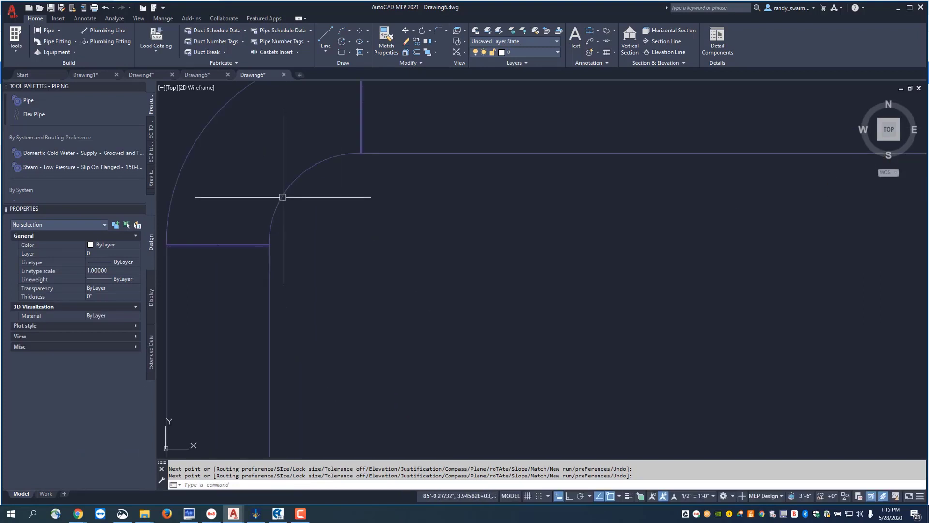
pyautogui.moveTo(282, 193)
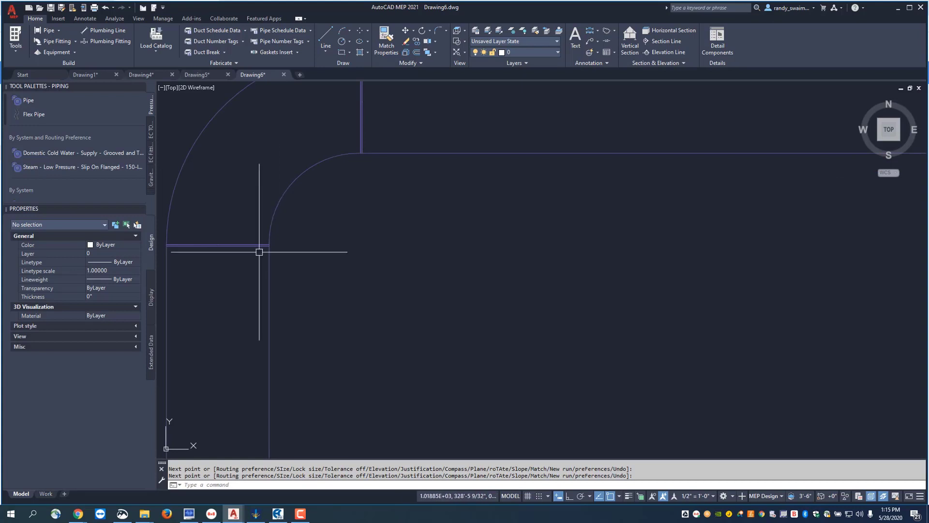
pyautogui.scroll(7, 260, 248)
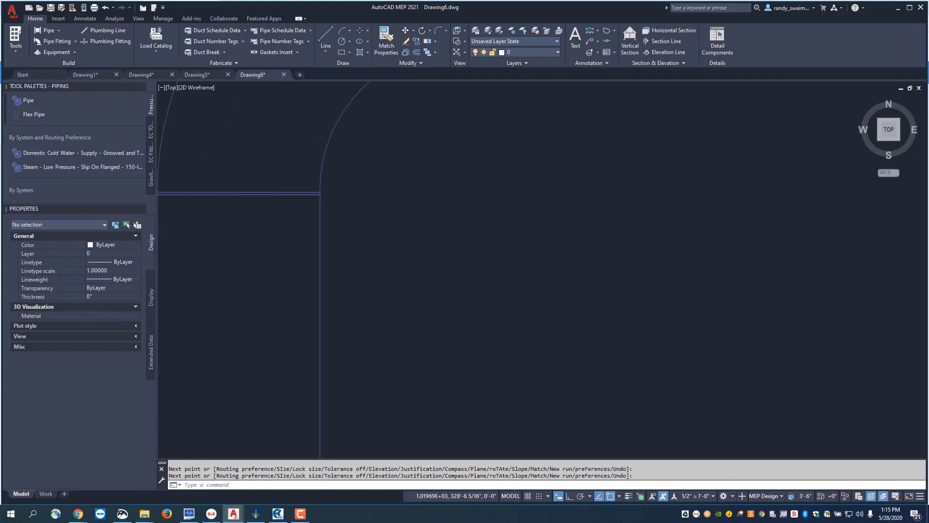
pyautogui.scroll(-4, 322, 182)
pyautogui.scroll(-4, 323, 273)
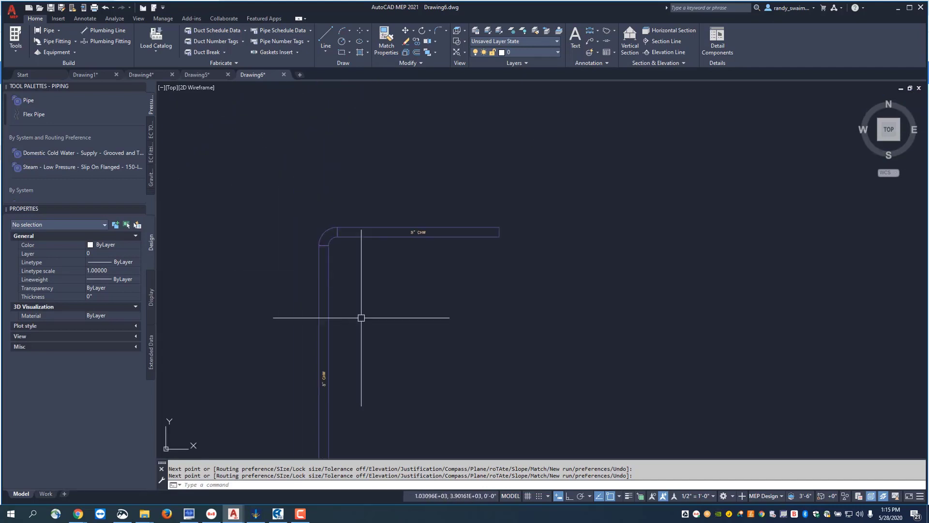
# From the vertical 8" pipe's add grip, route a horizontal branch to the right and finish it.
pyautogui.press('Escape')
pyautogui.click(329, 319)
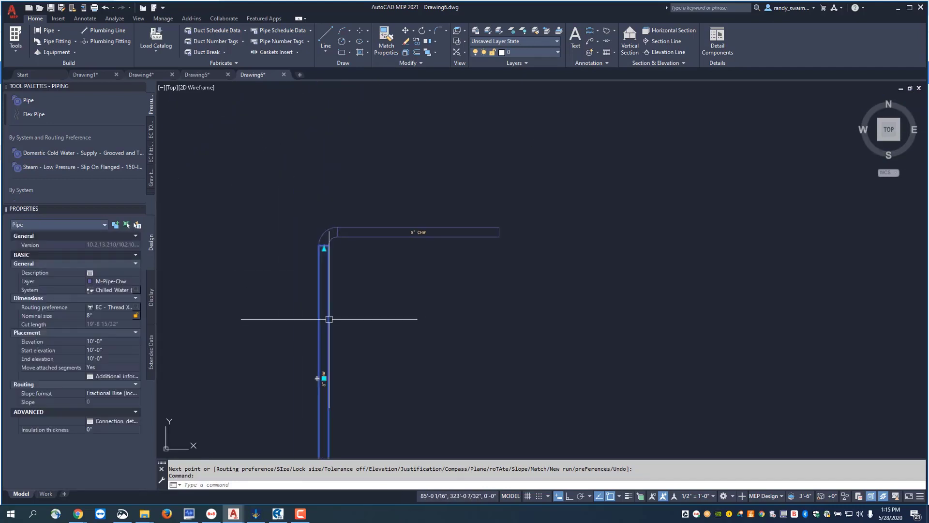
pyautogui.scroll(2, 298, 384)
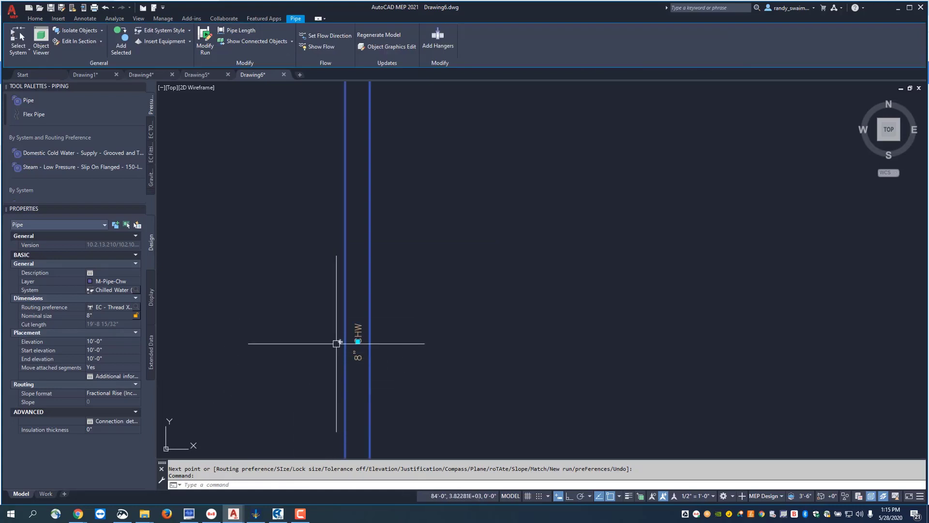
pyautogui.click(358, 341)
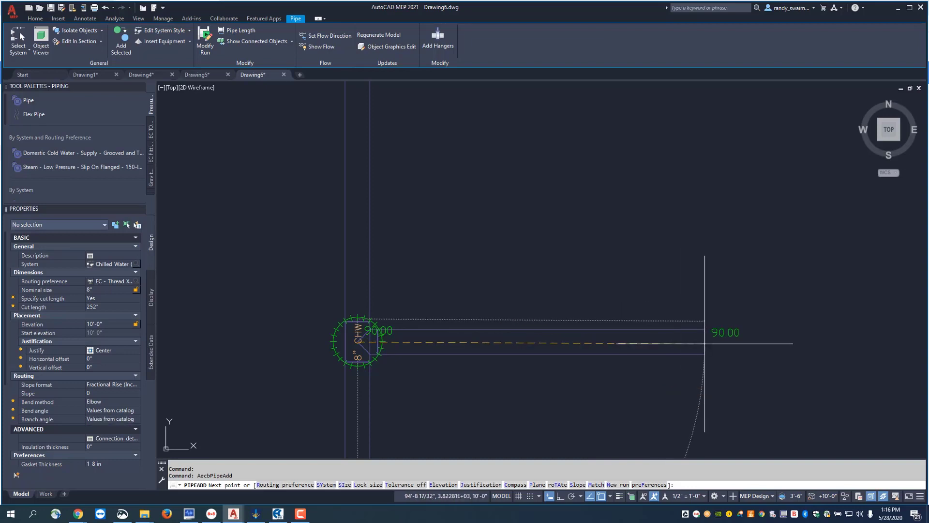
pyautogui.click(704, 343)
pyautogui.rightClick(705, 344)
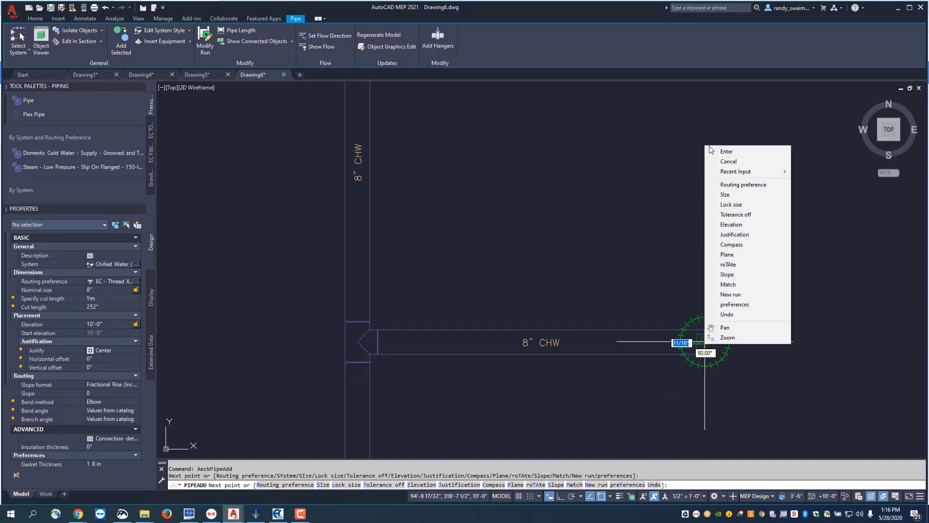
pyautogui.click(727, 154)
pyautogui.scroll(-2, 536, 250)
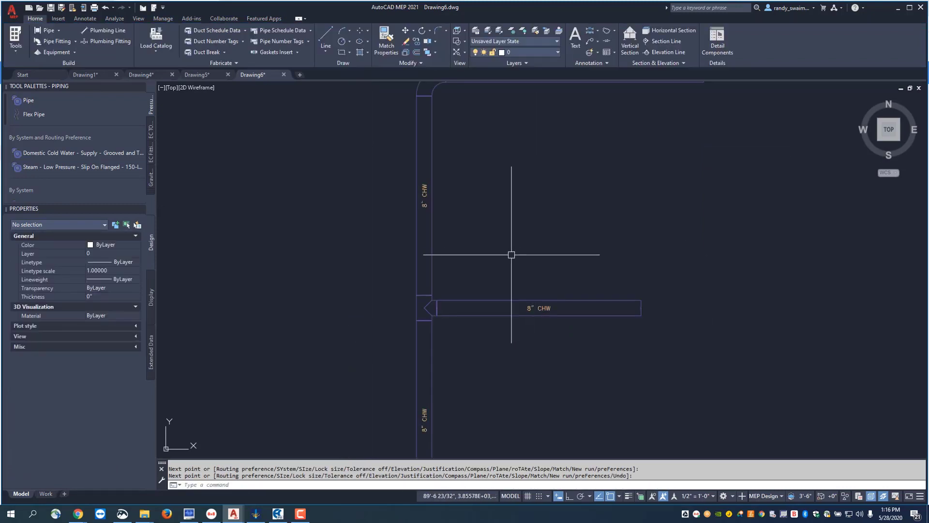
pyautogui.moveTo(510, 255); pyautogui.dragTo(390, 270, button='middle')
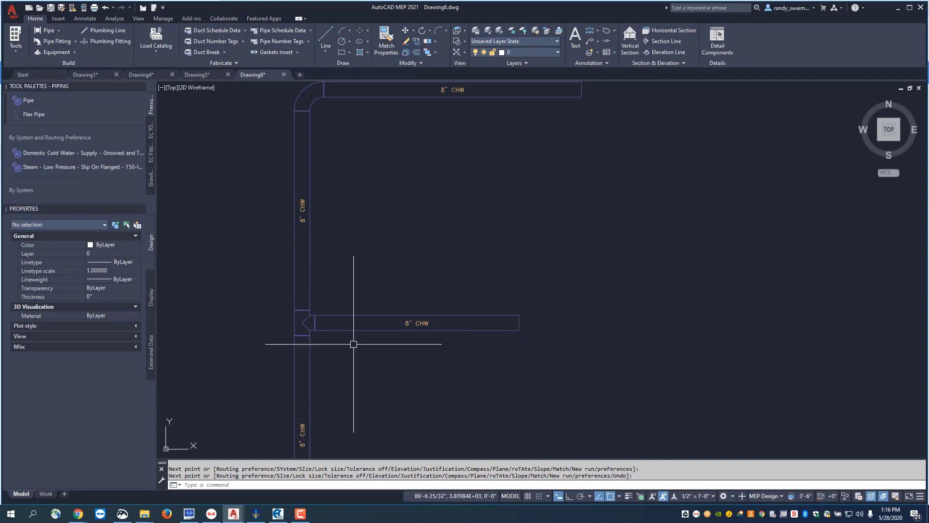
# Change the new horizontal branch pipe's nominal size from 8" to 6".
pyautogui.press('Return')
pyautogui.click(362, 313)
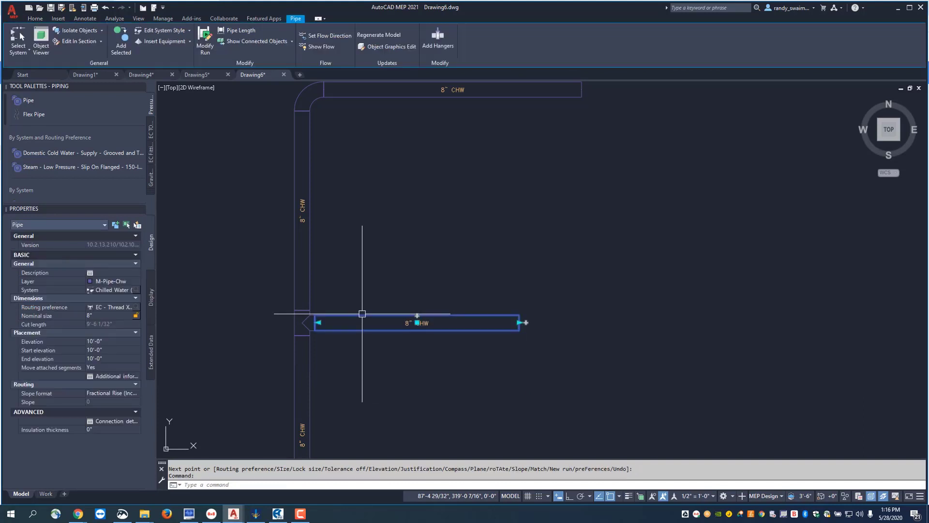
pyautogui.click(125, 317)
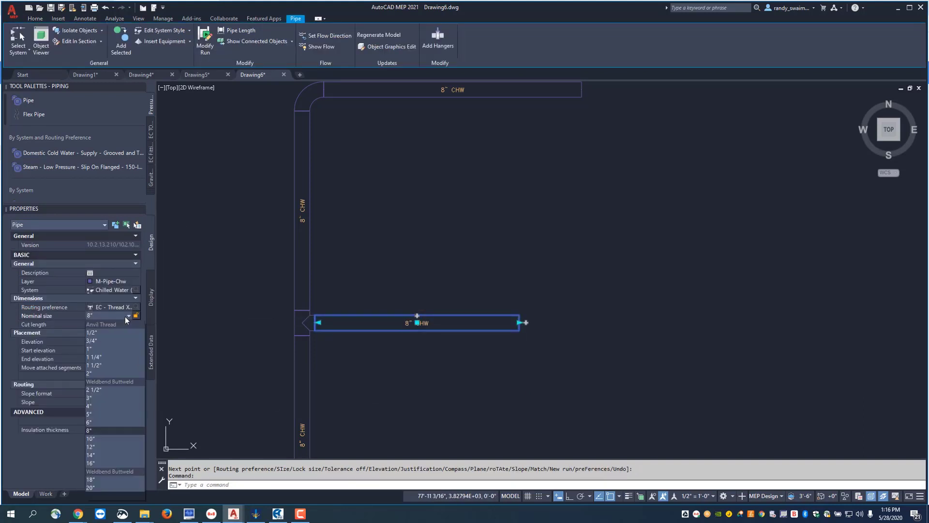
pyautogui.click(88, 423)
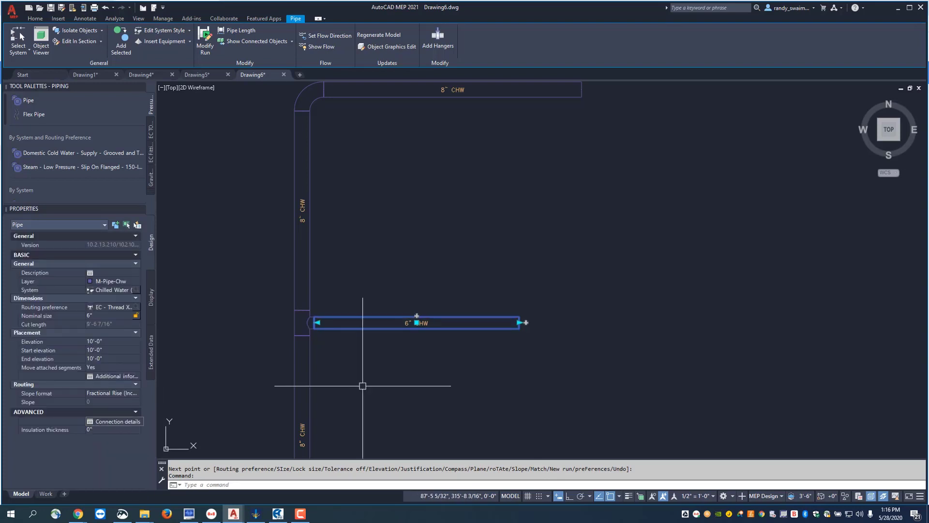
pyautogui.press('Escape')
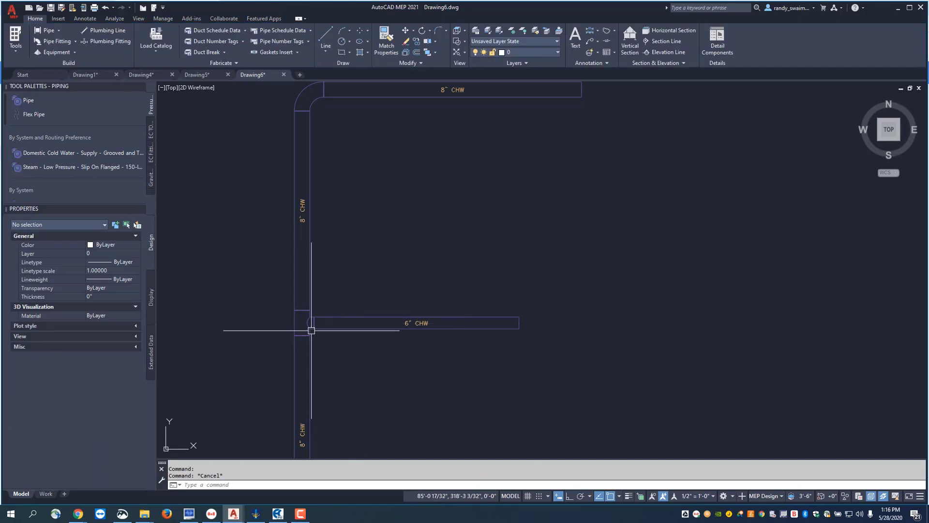
pyautogui.scroll(3, 310, 324)
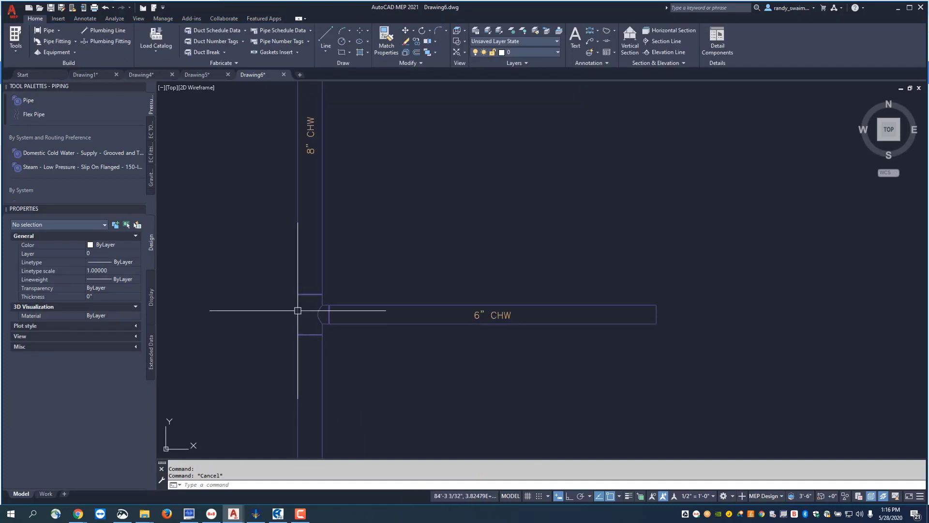
# Route a 6" pipe downward from the end of the 6" branch.
pyautogui.moveTo(298, 310)
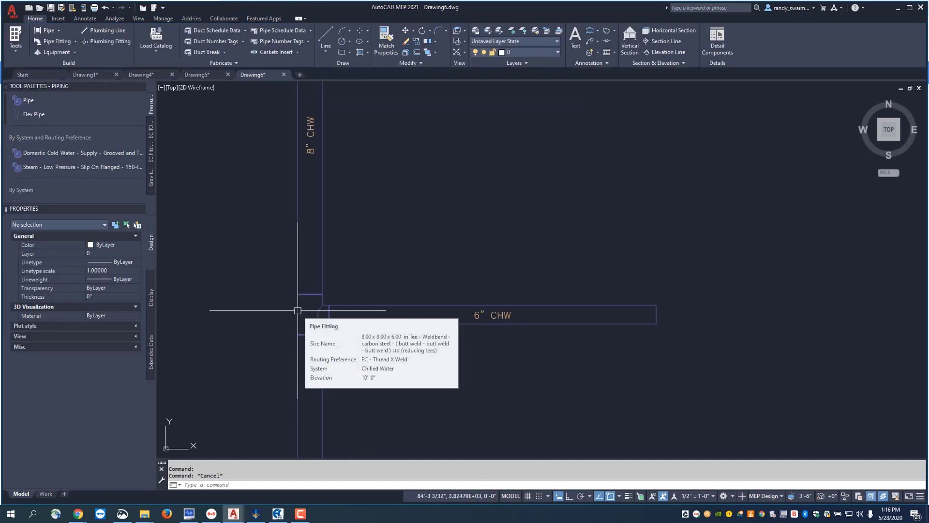
pyautogui.scroll(-1, 338, 295)
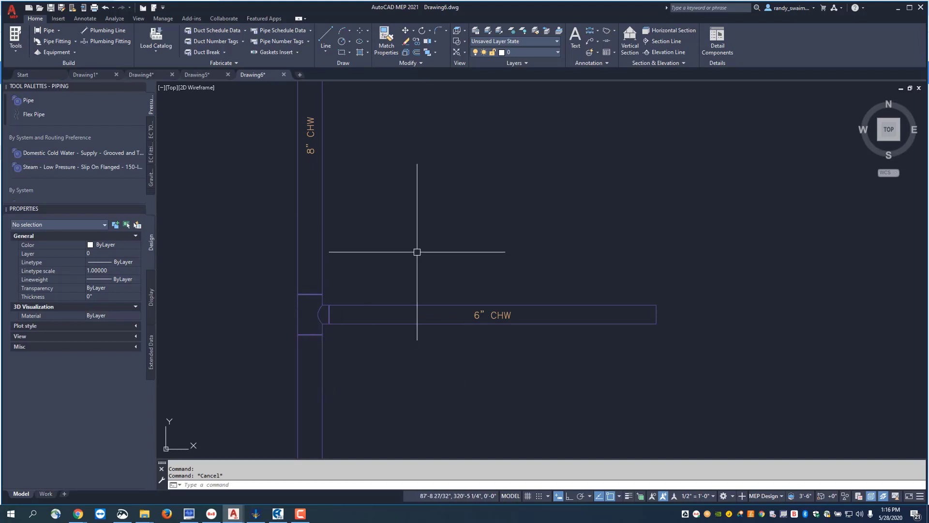
pyautogui.scroll(-3, 484, 271)
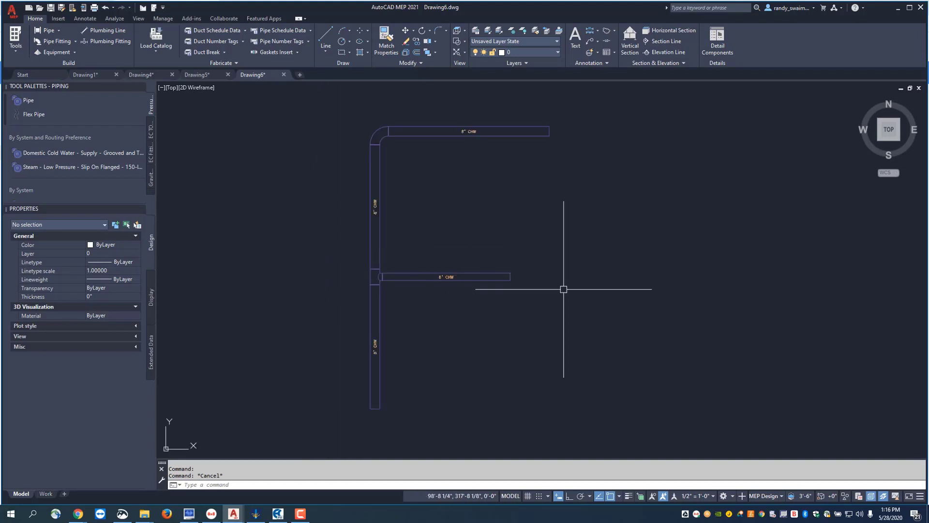
pyautogui.click(502, 276)
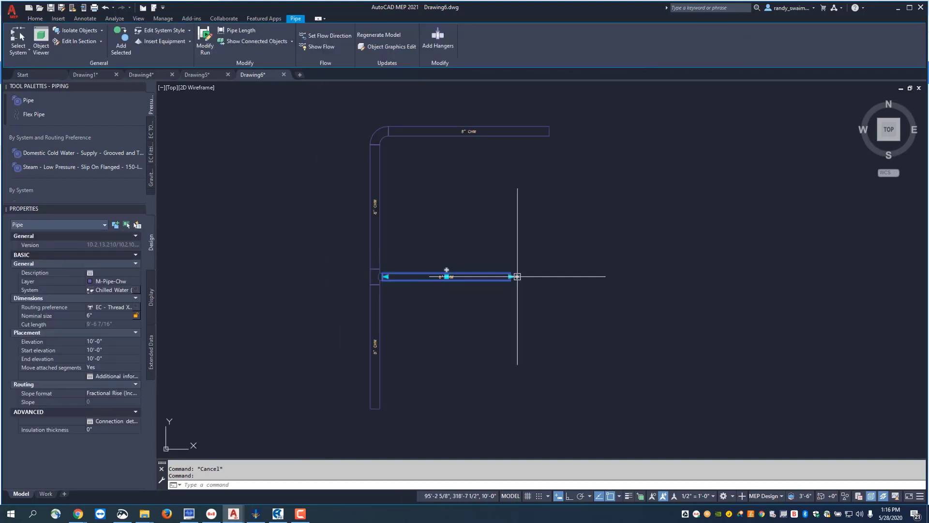
pyautogui.click(513, 276)
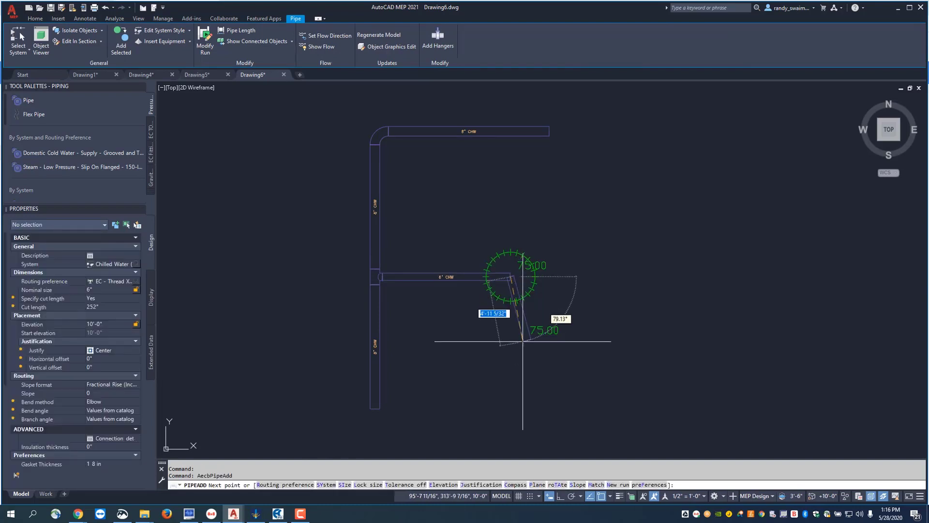
pyautogui.rightClick(509, 373)
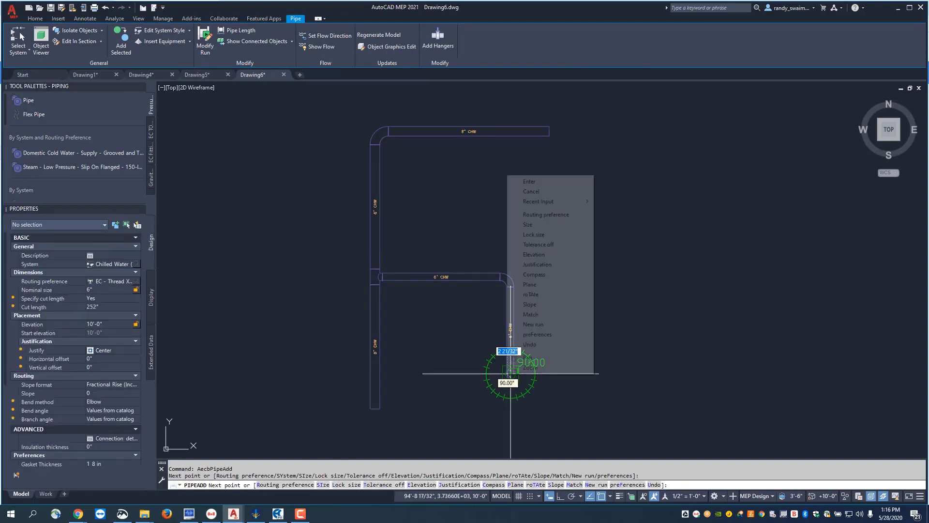
pyautogui.click(541, 182)
# From the elbow's grip, run a 6" pipe further right, turning the elbow into a tee.
pyautogui.scroll(4, 488, 282)
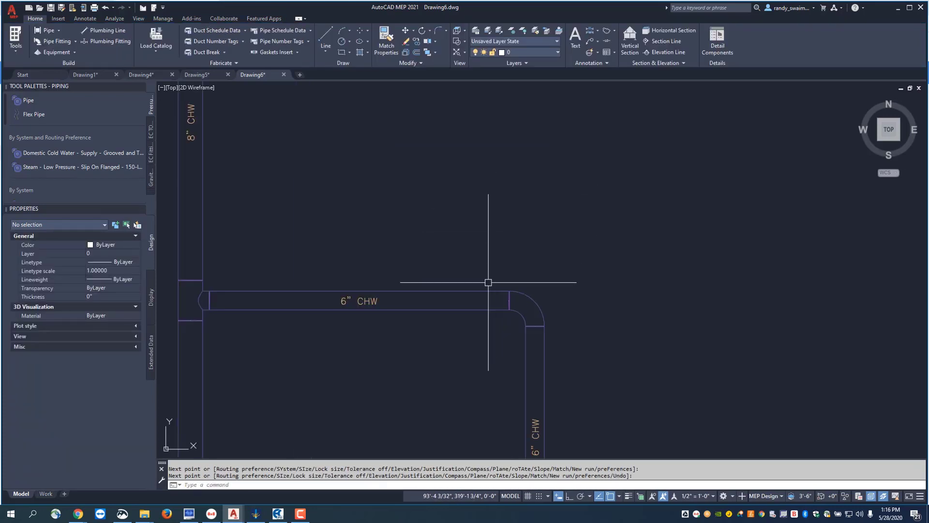
pyautogui.click(523, 293)
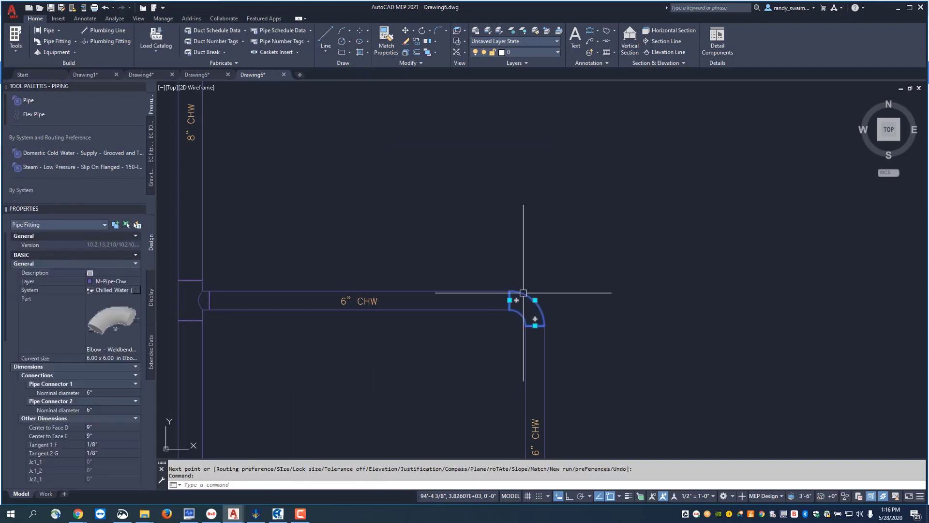
pyautogui.click(534, 319)
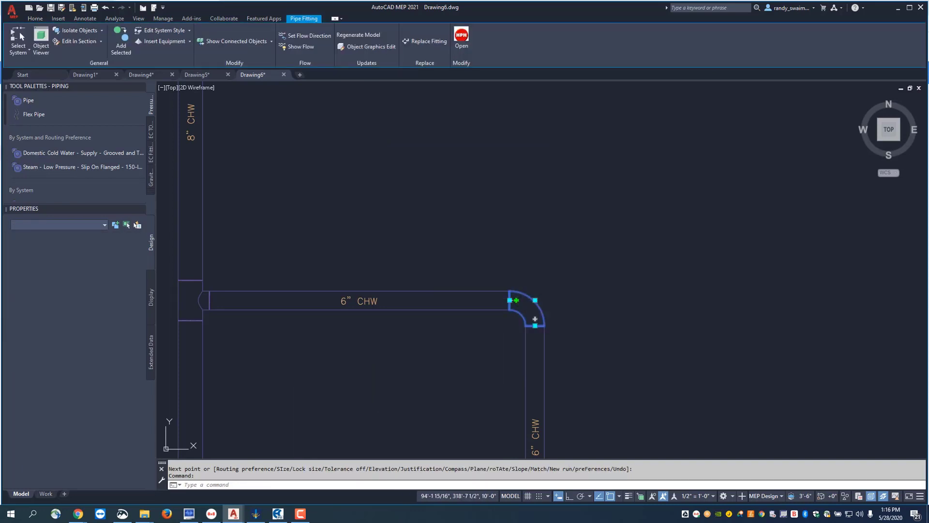
pyautogui.click(791, 294)
pyautogui.rightClick(794, 297)
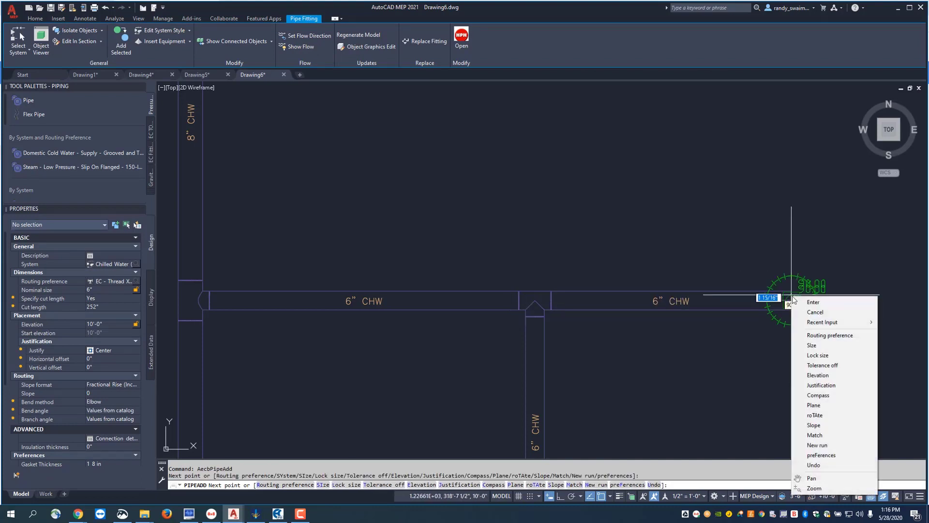
pyautogui.click(821, 302)
pyautogui.scroll(-2, 544, 202)
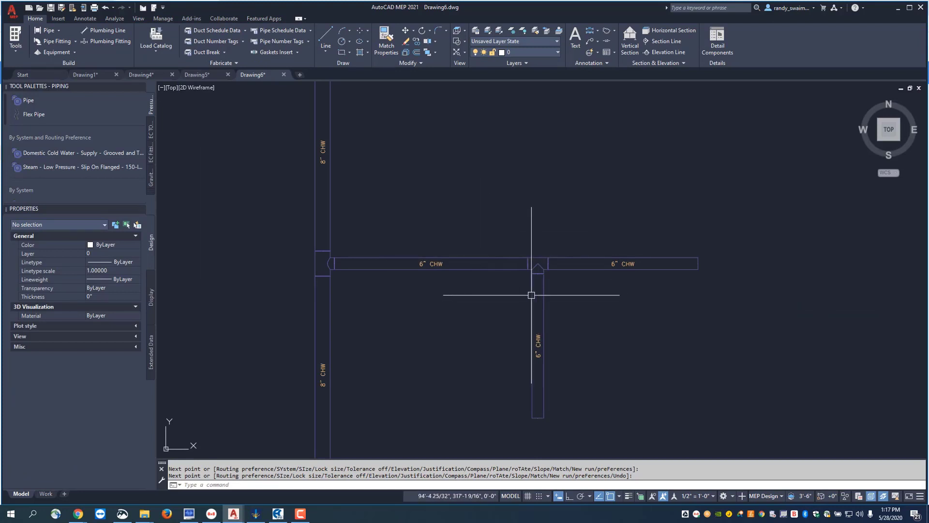
# Try repositioning the vertical 6" drop pipe, then cancel the move.
pyautogui.scroll(-1, 663, 261)
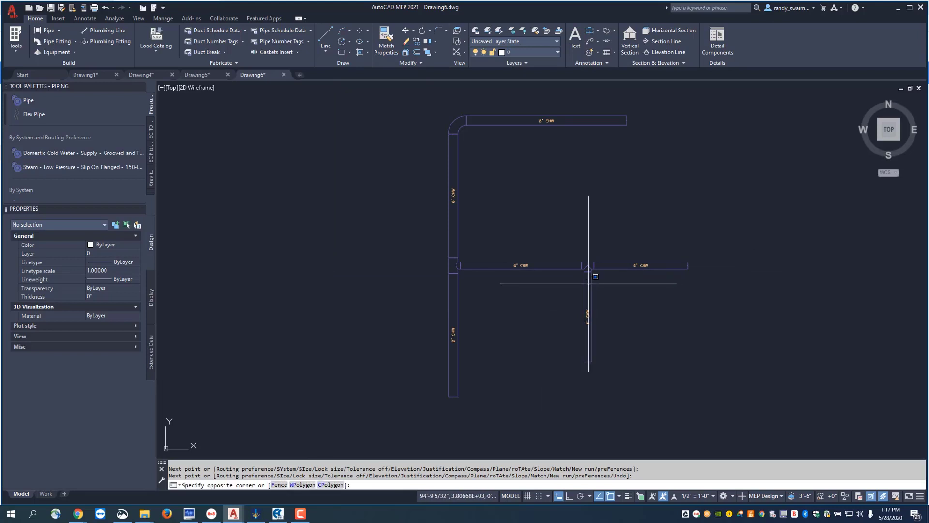
pyautogui.click(588, 284)
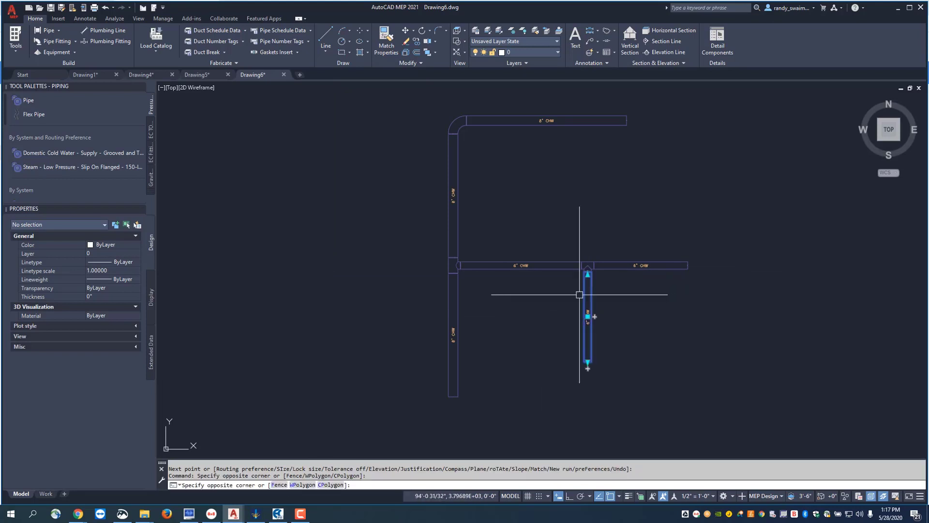
pyautogui.click(587, 294)
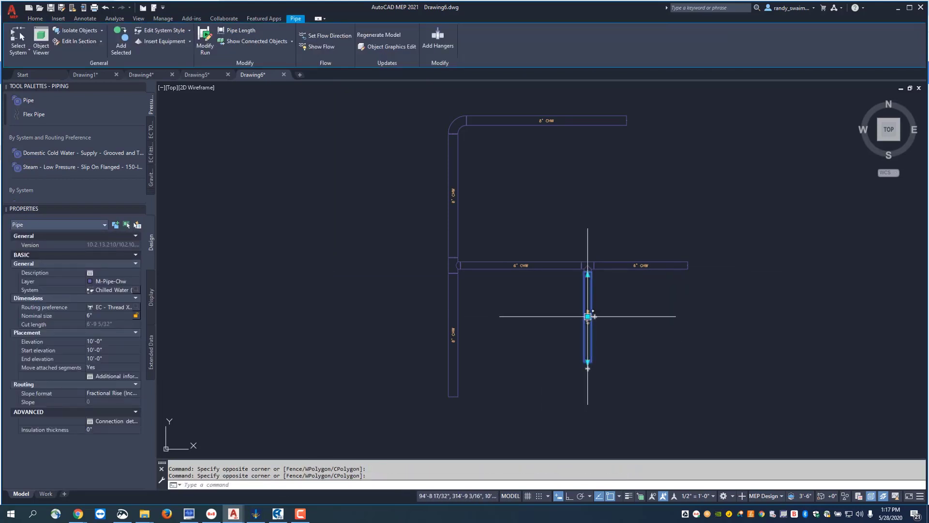
pyautogui.click(587, 316)
pyautogui.click(555, 316)
pyautogui.moveTo(554, 316)
pyautogui.press('Escape')
pyautogui.press('Escape')
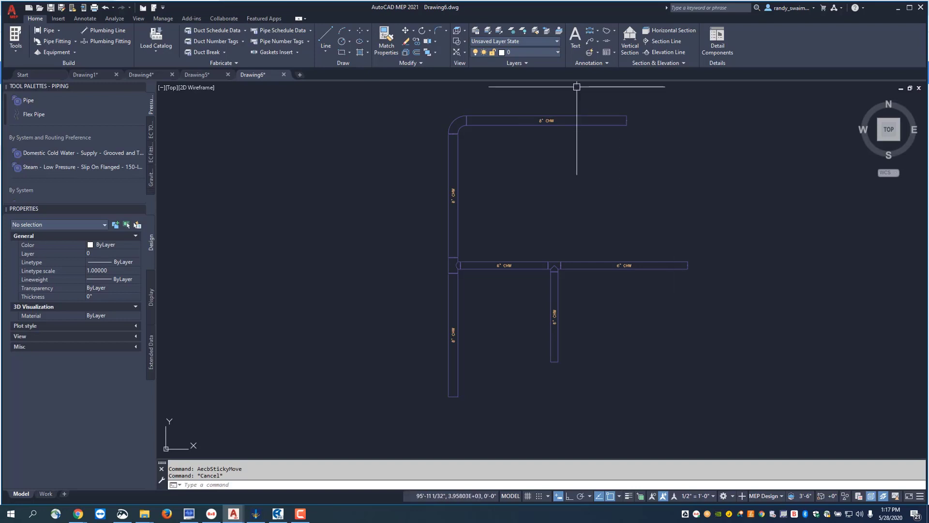
# Move the top 8" CHW pipe lower in plan, nearer the 6" branch run.
pyautogui.click(572, 113)
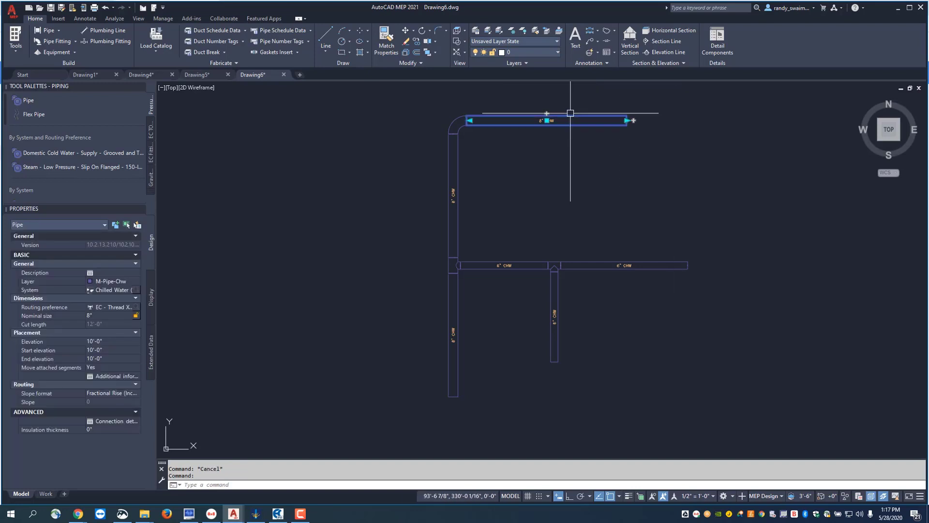
pyautogui.click(547, 120)
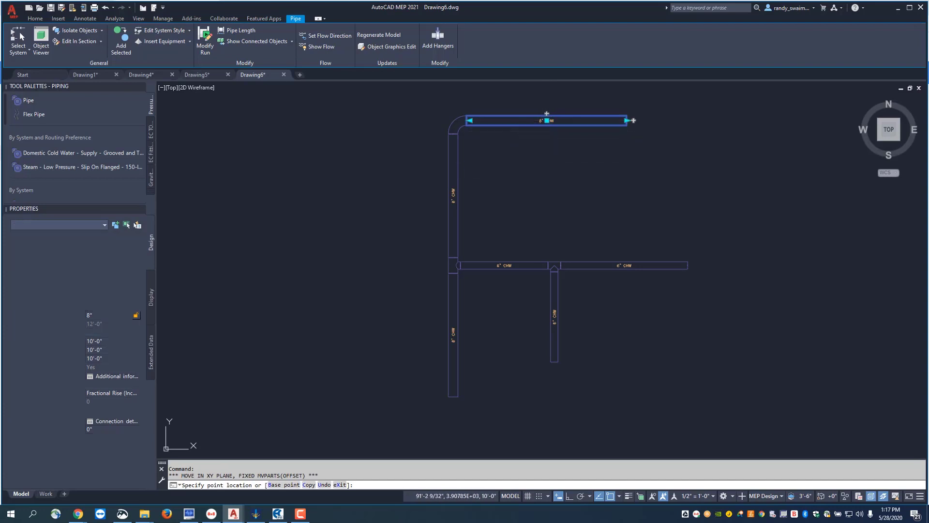
pyautogui.click(546, 172)
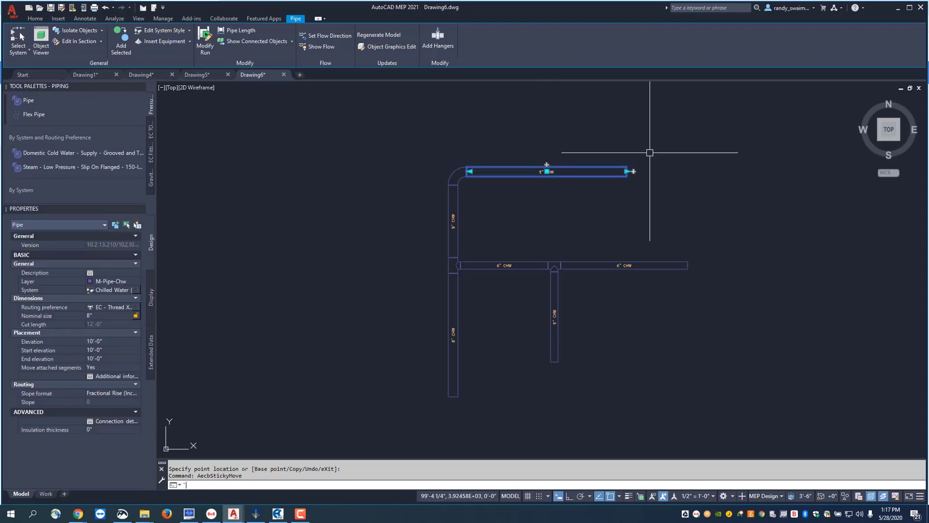
pyautogui.press('Escape')
pyautogui.scroll(4, 605, 266)
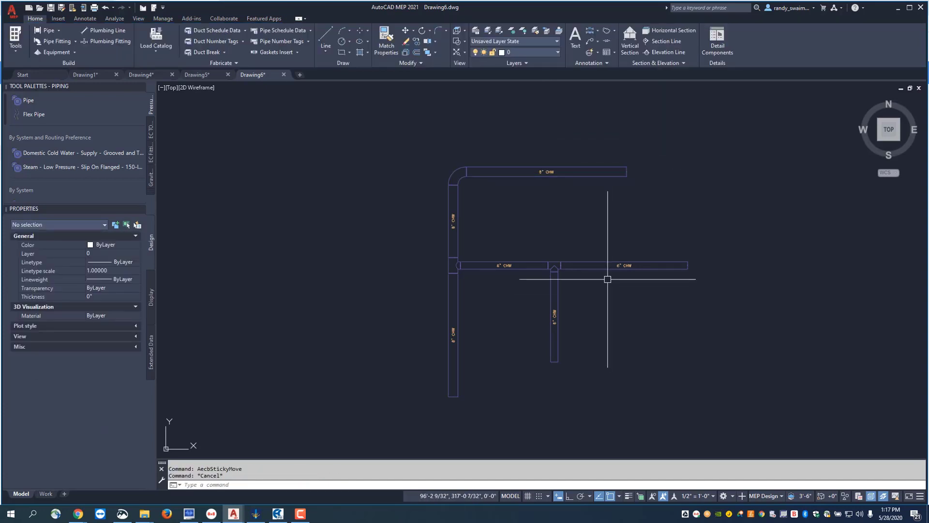
pyautogui.scroll(-2, 603, 272)
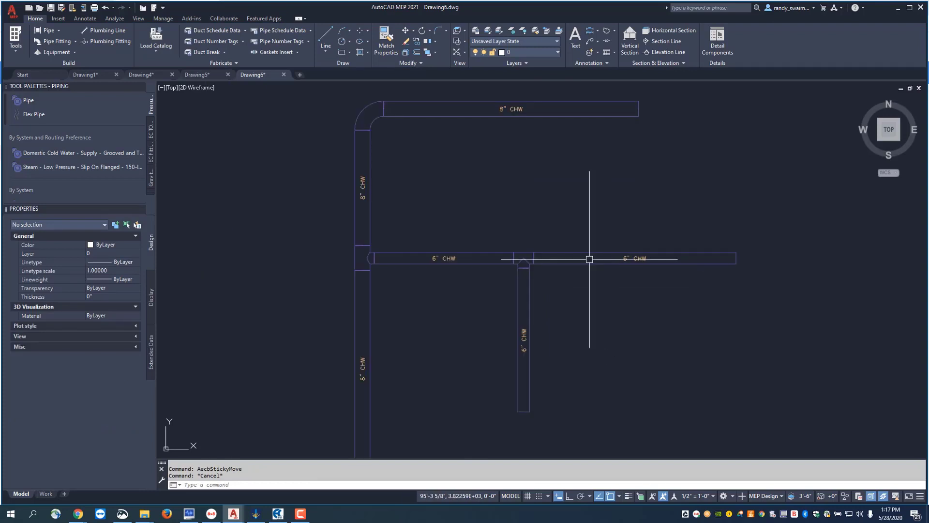
# Insert a copy of the existing 6" tee on the right 6" pipe near its end, rotated 180°.
pyautogui.click(523, 251)
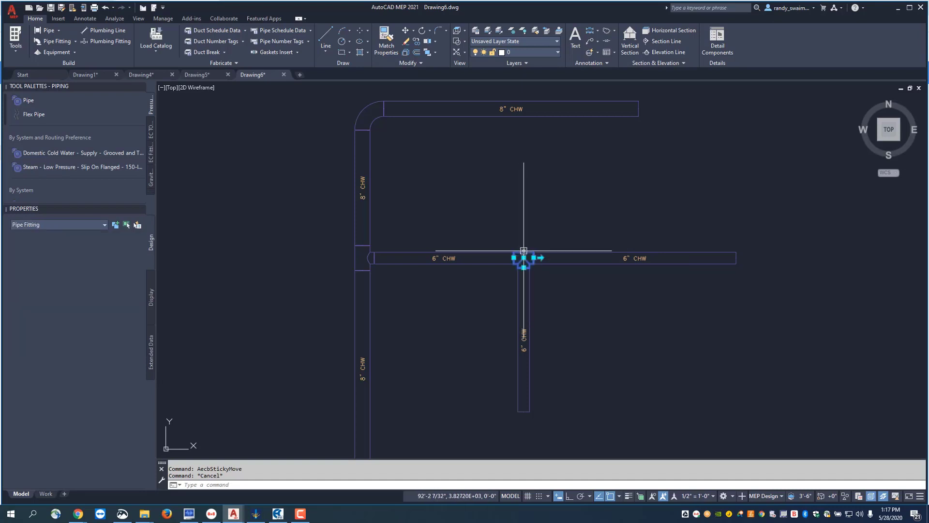
pyautogui.moveTo(523, 251)
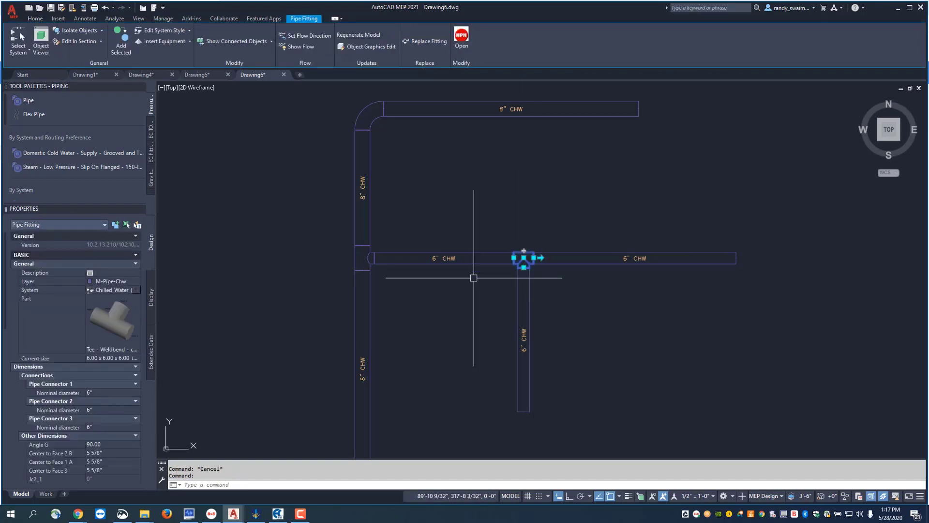
pyautogui.rightClick(531, 250)
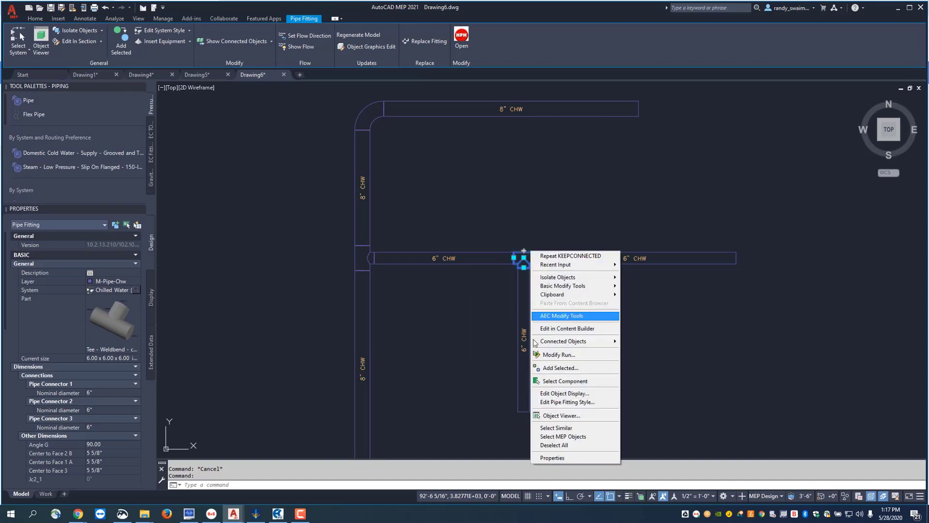
pyautogui.click(544, 368)
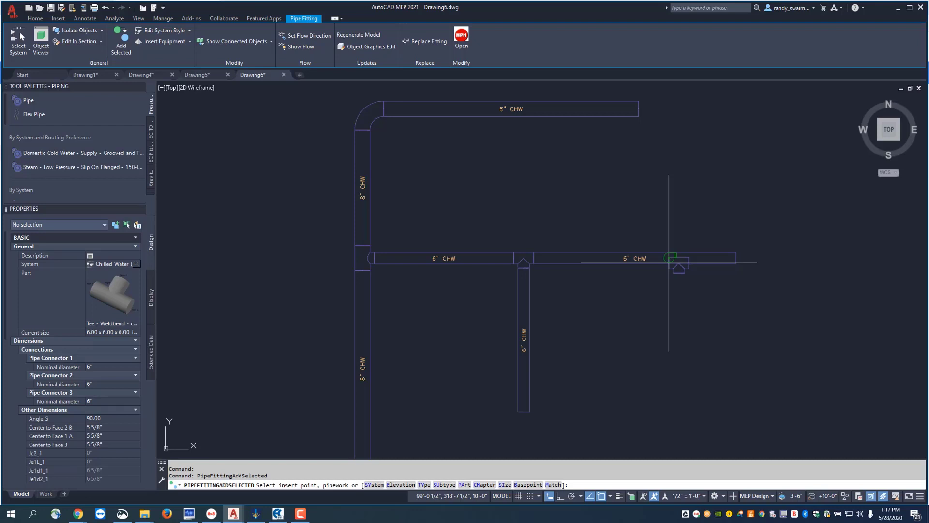
pyautogui.click(669, 263)
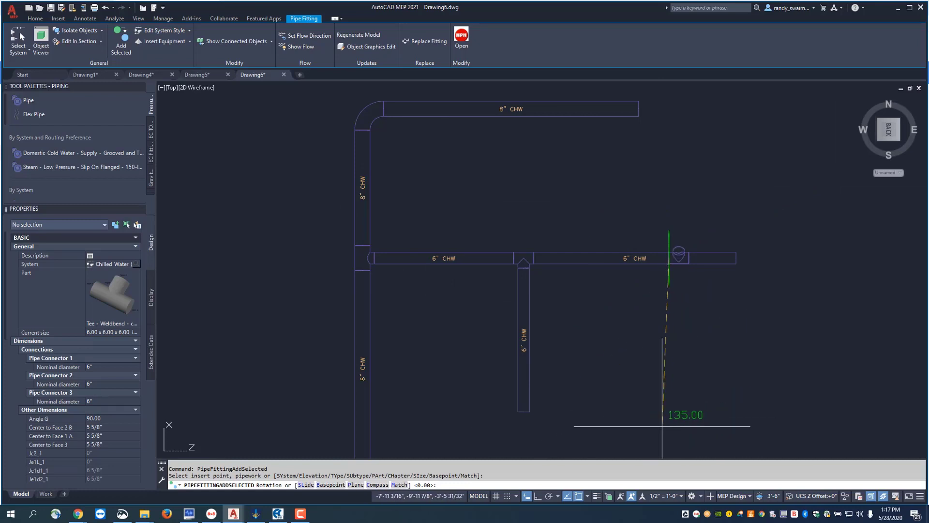
pyautogui.press('Return')
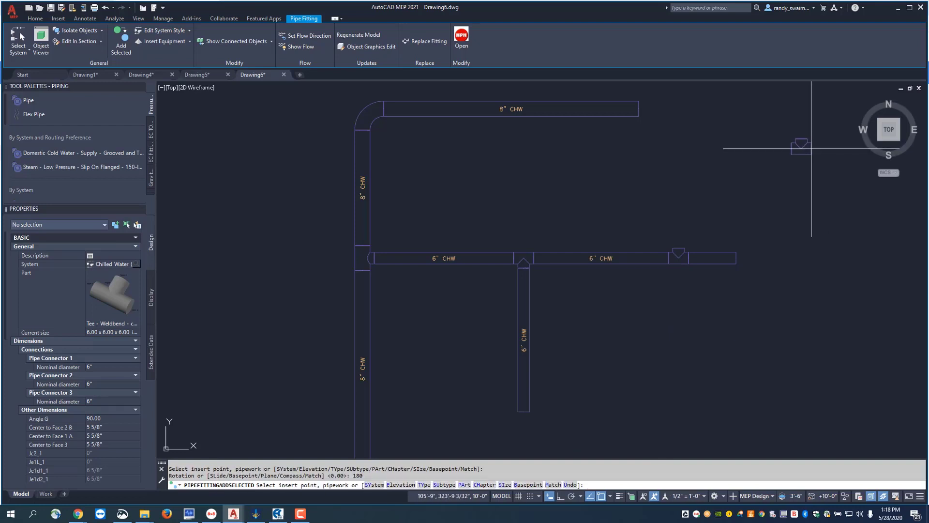
pyautogui.press('Escape')
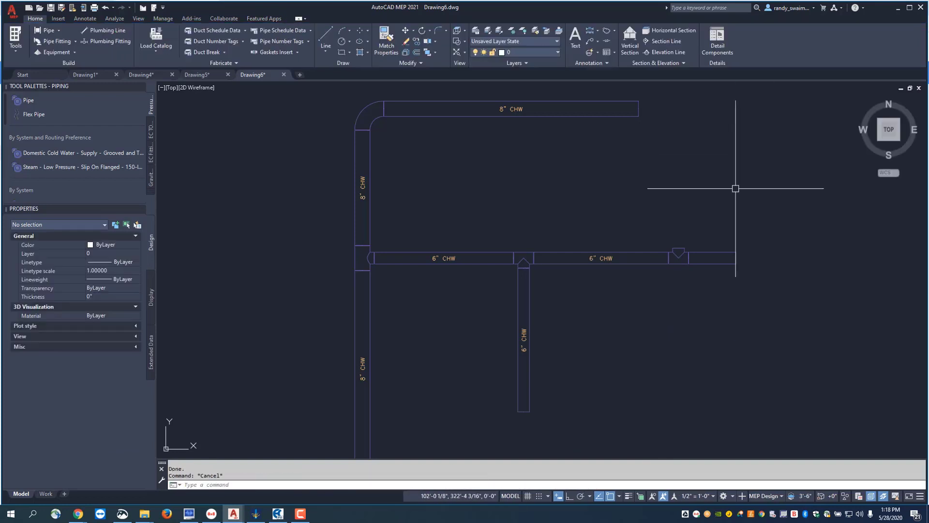
# Route a 6" pipe north from the short pipe's open end at 144" (12'-0") elevation.
pyautogui.click(718, 254)
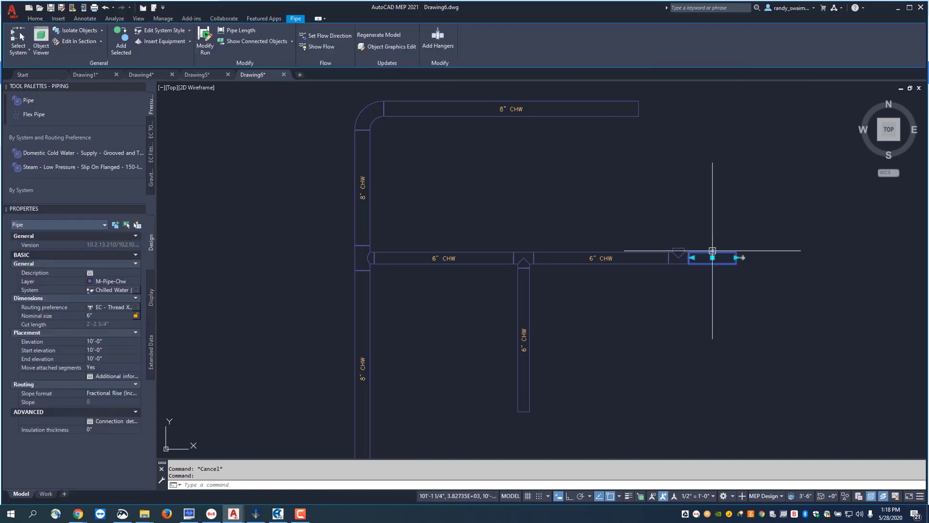
pyautogui.moveTo(712, 251)
pyautogui.click(713, 251)
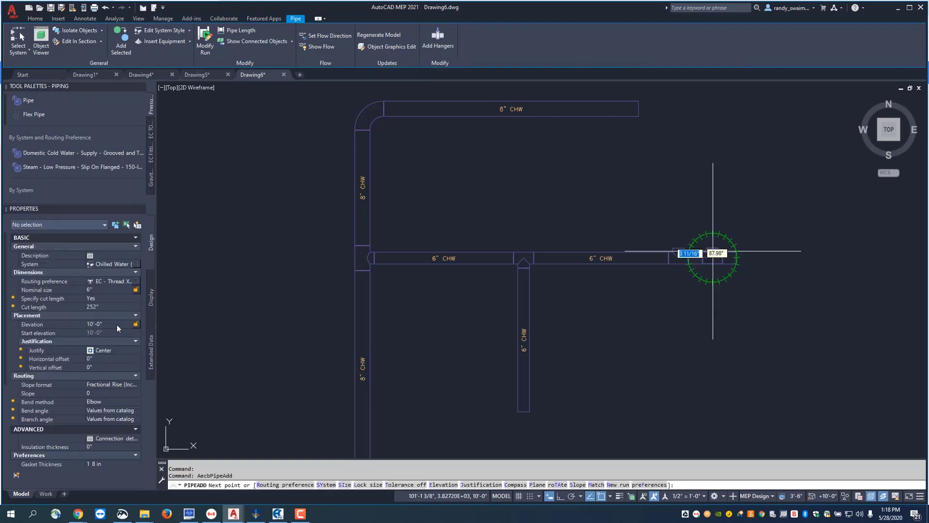
pyautogui.click(117, 325)
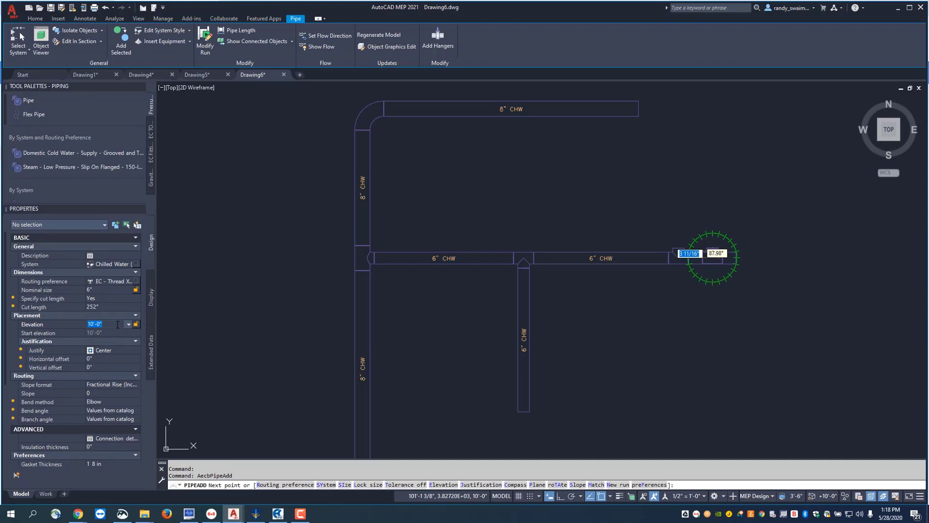
pyautogui.write('144')
pyautogui.press('Return')
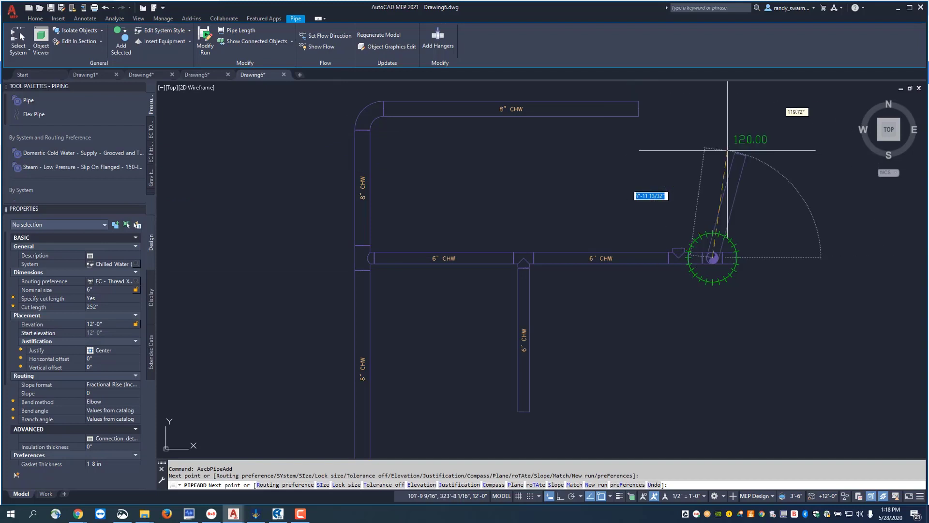
pyautogui.click(711, 164)
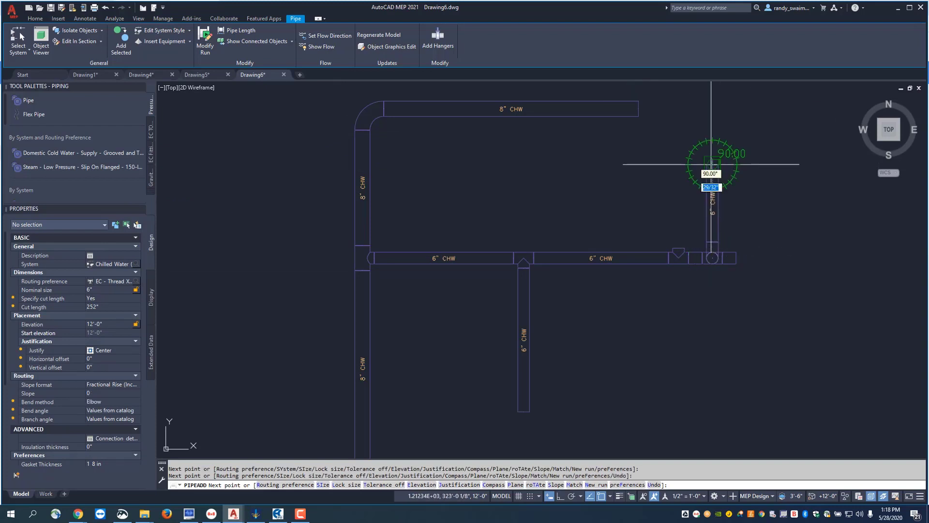
pyautogui.rightClick(712, 164)
pyautogui.click(732, 172)
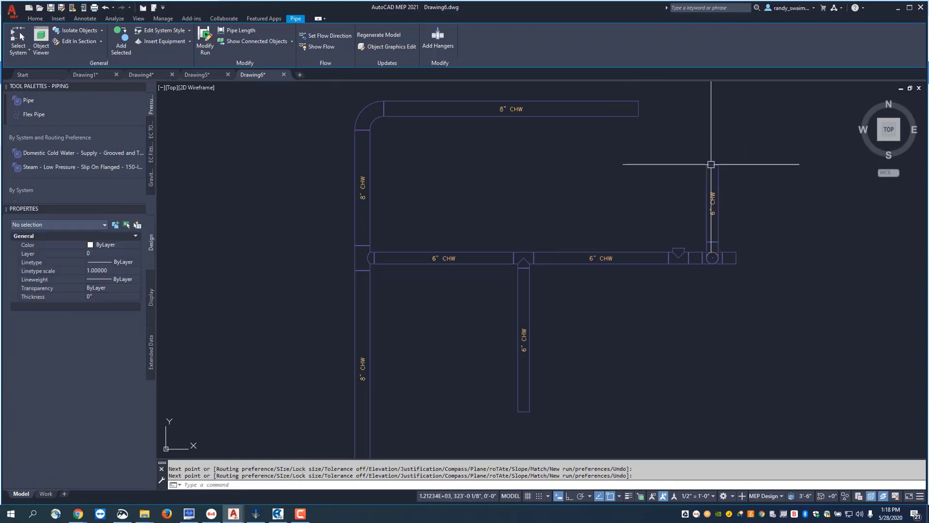
# Window-select every pipe in the network and open them in the Object Viewer.
pyautogui.click(817, 409)
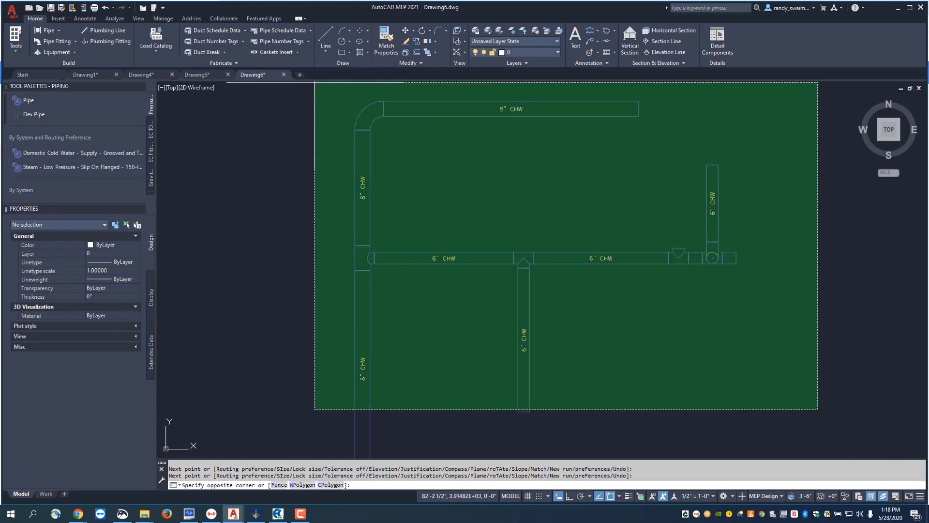
pyautogui.click(309, 84)
pyautogui.rightClick(627, 218)
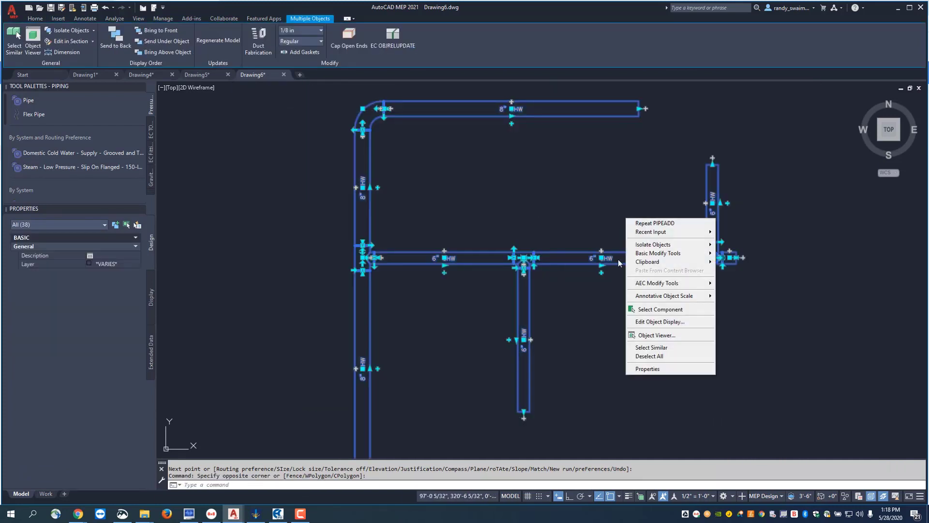
pyautogui.click(644, 348)
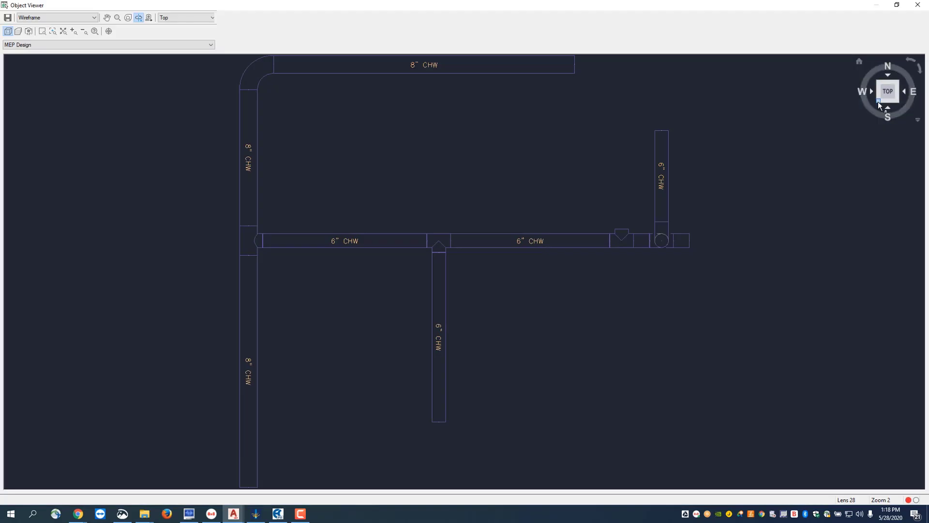
# Switch the Object Viewer to an isometric view with the Shaded visual style.
pyautogui.click(878, 102)
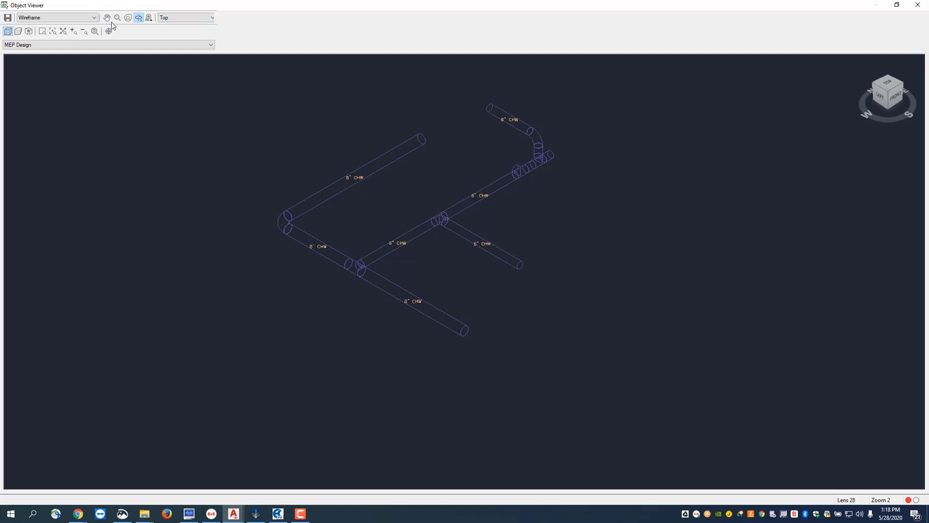
pyautogui.click(93, 18)
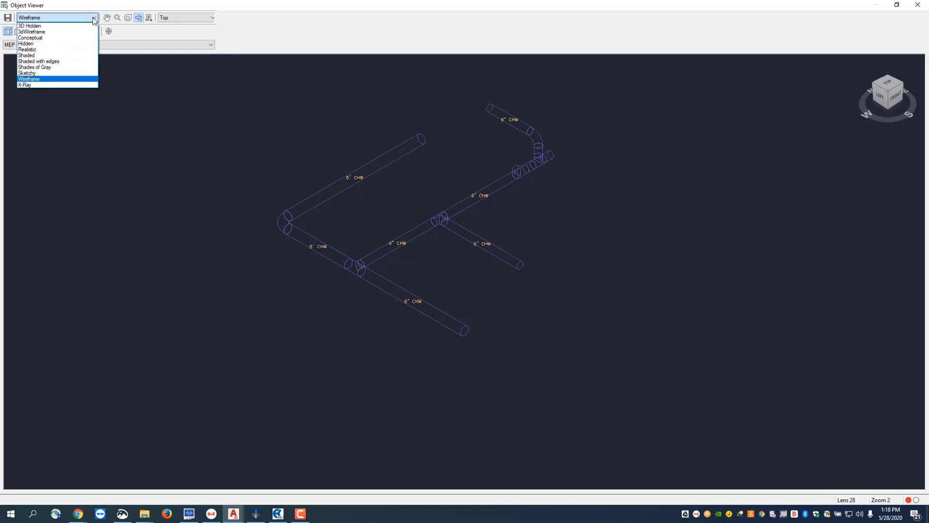
pyautogui.click(29, 55)
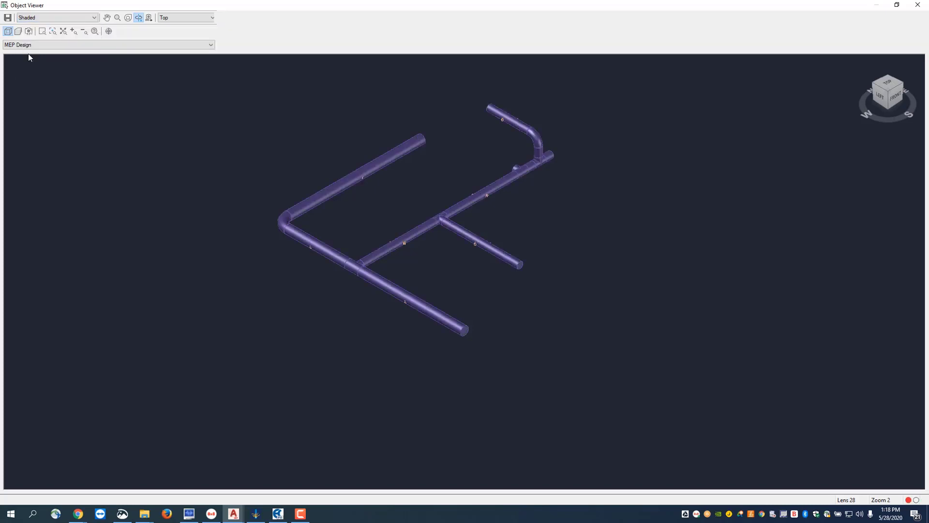